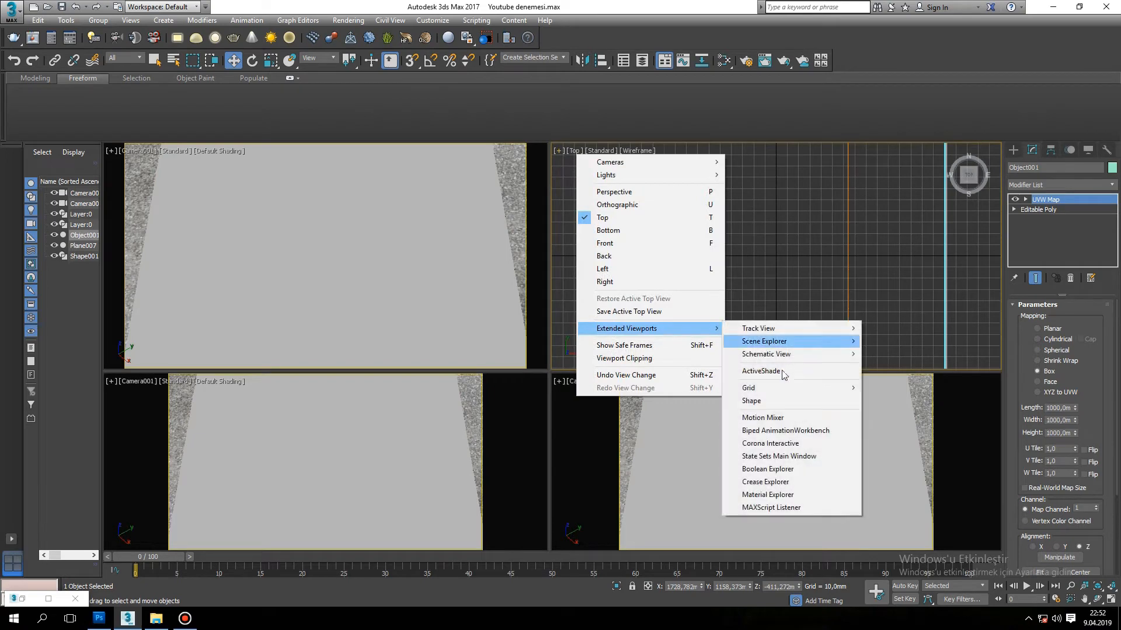
Turn the Top viewport into a Corona Interactive view, start the interactive render session, and check the environment map settings.
click(766, 444)
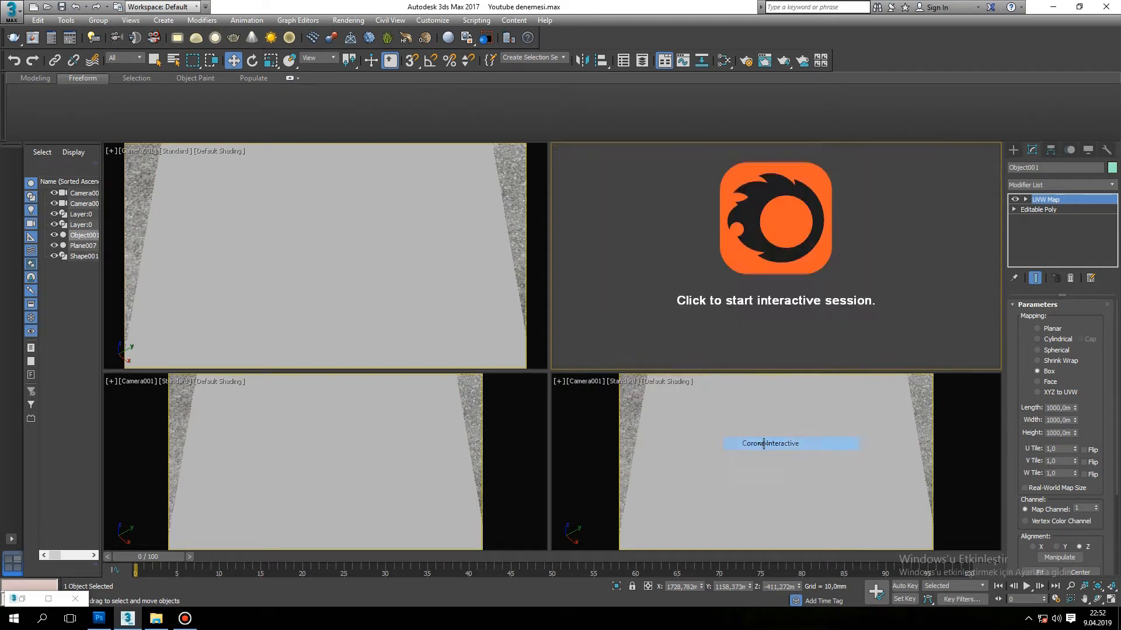
click(758, 266)
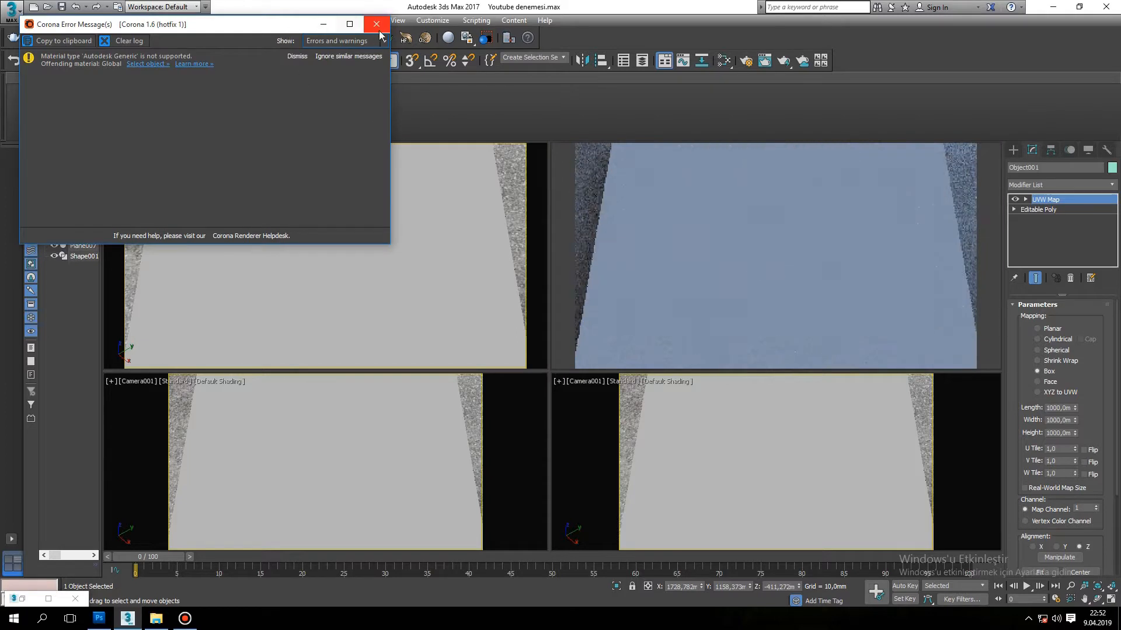
click(378, 26)
key(8)
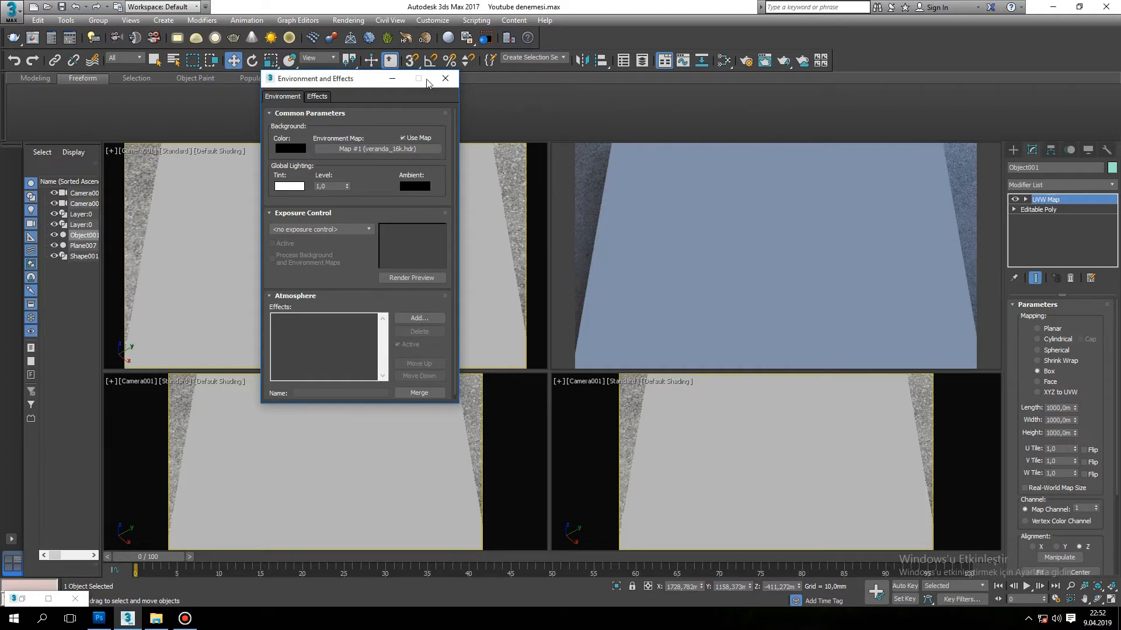
click(445, 78)
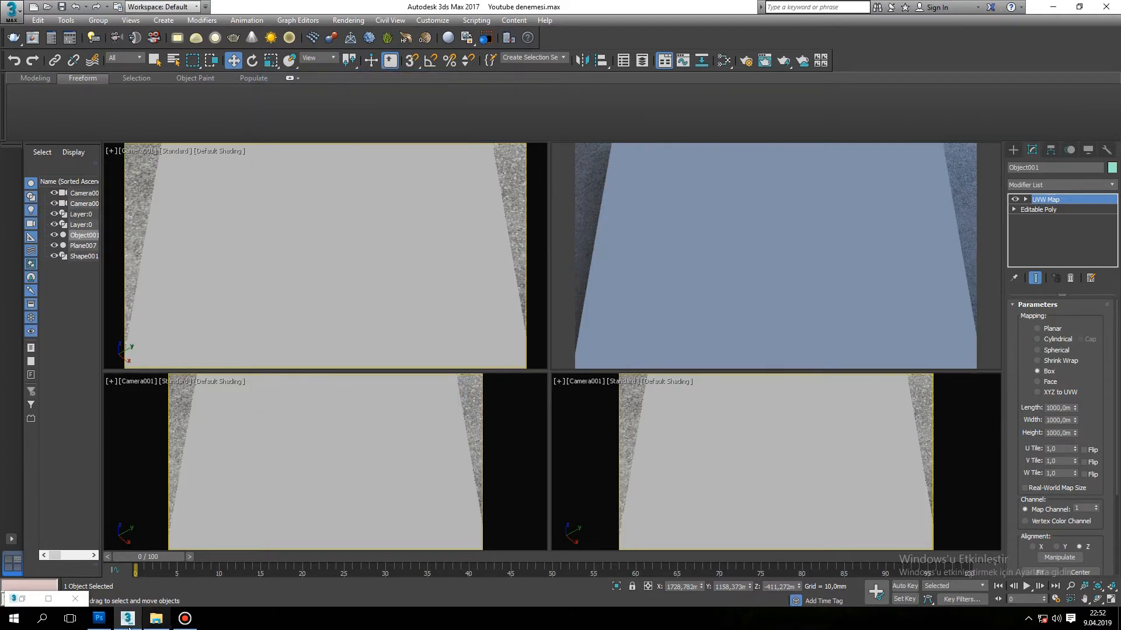
Switch to Photoshop and place the Corona_LOGO_Logotype_black_S image in the blank Untitled-1 document, scaled down to fit inside the canvas.
click(99, 618)
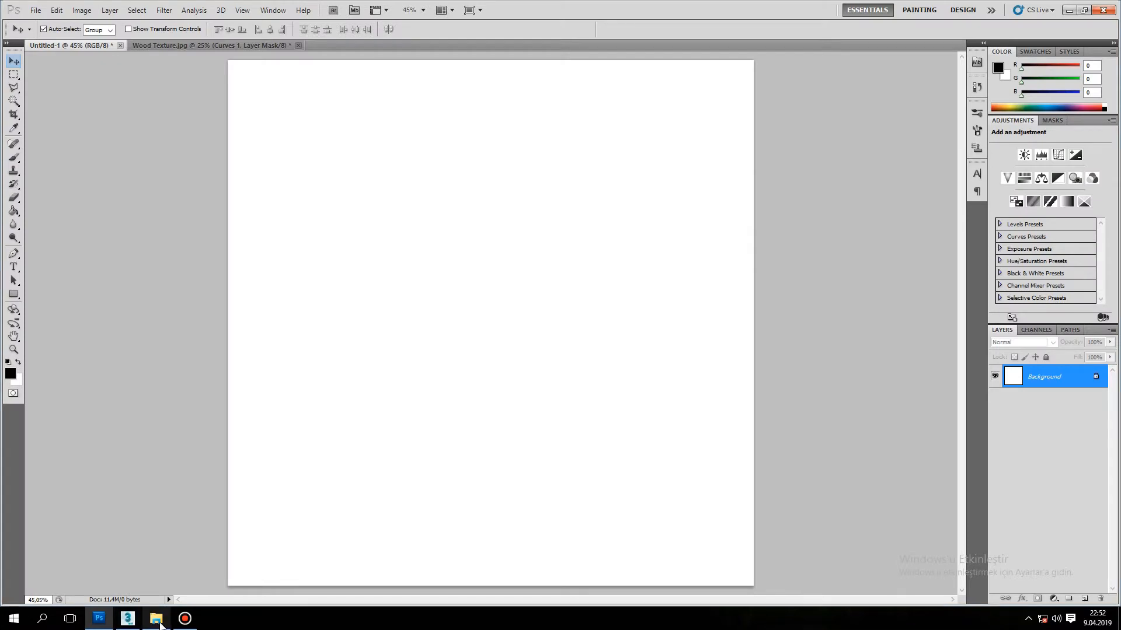
click(156, 618)
drag(478, 248, 456, 443)
drag(367, 157, 376, 133)
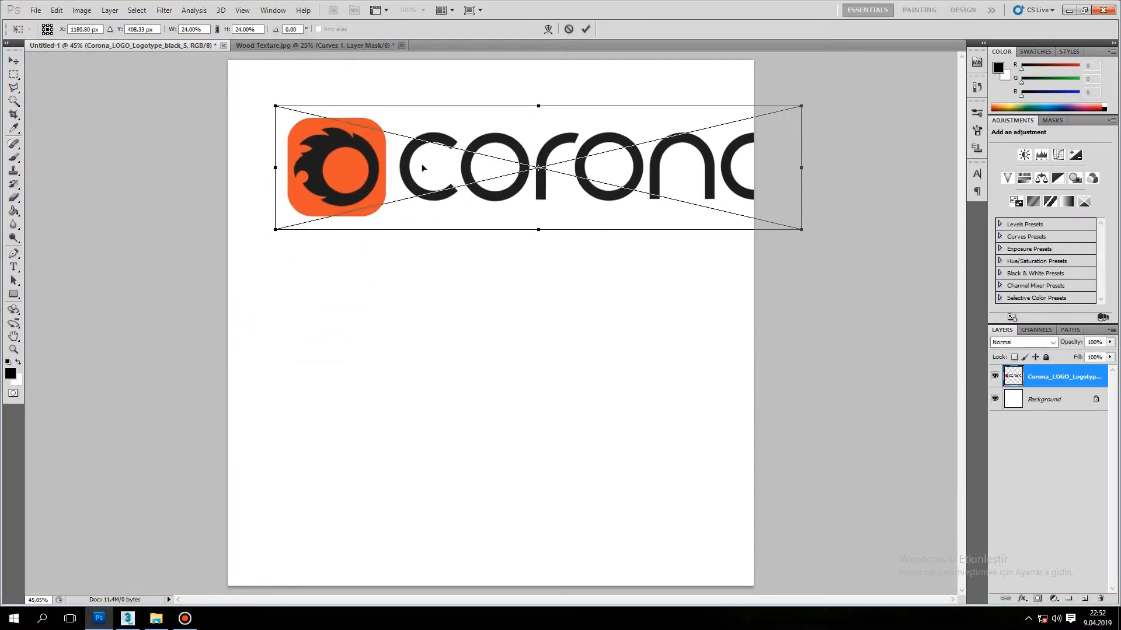
shift+drag(785, 111, 677, 147)
key(Return)
Scale the placed Corona logo slightly smaller and reposition it horizontally centred in the upper half of the canvas.
drag(332, 183, 351, 202)
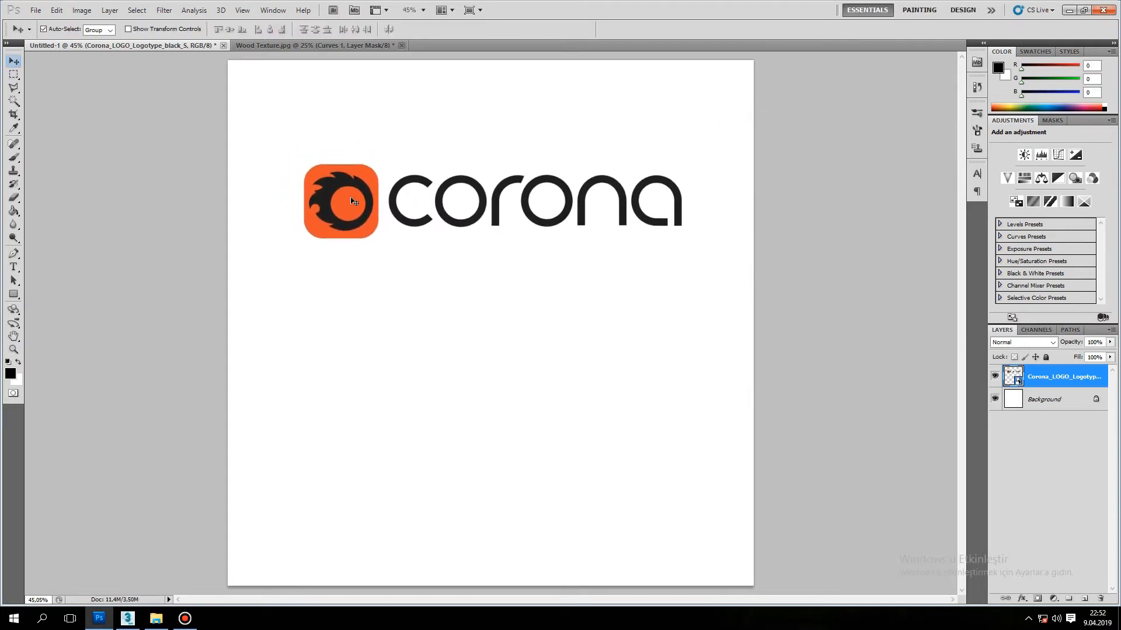
key(ctrl+t)
shift+drag(694, 154, 617, 173)
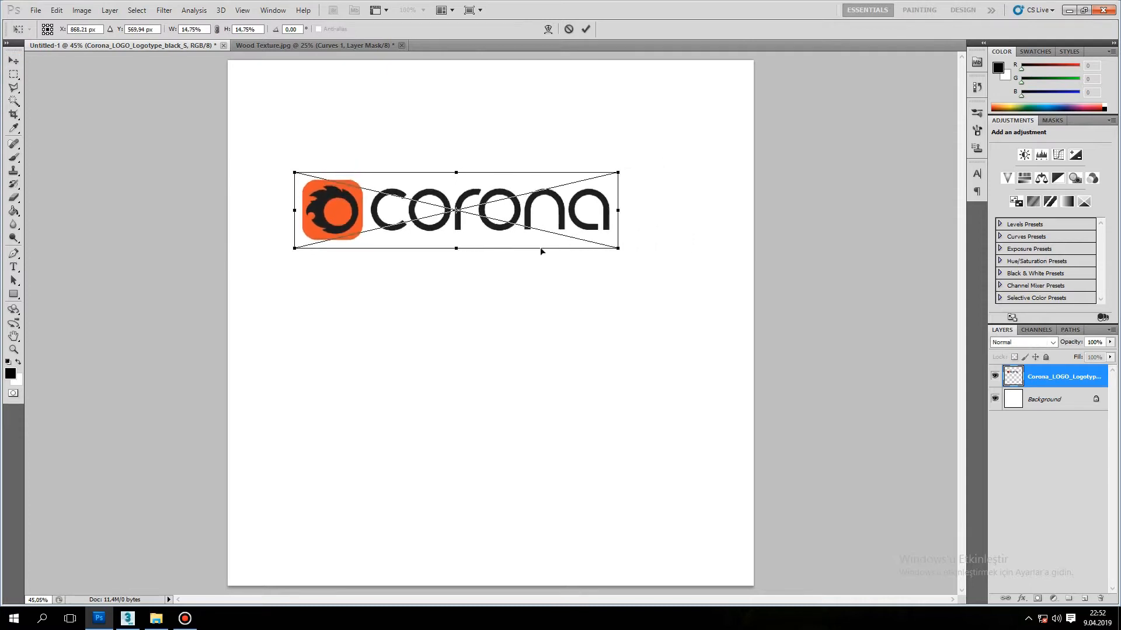
mouse_move(336, 216)
mouse_down()
mouse_move(375, 206)
mouse_move(371, 222)
mouse_move(348, 228)
mouse_up()
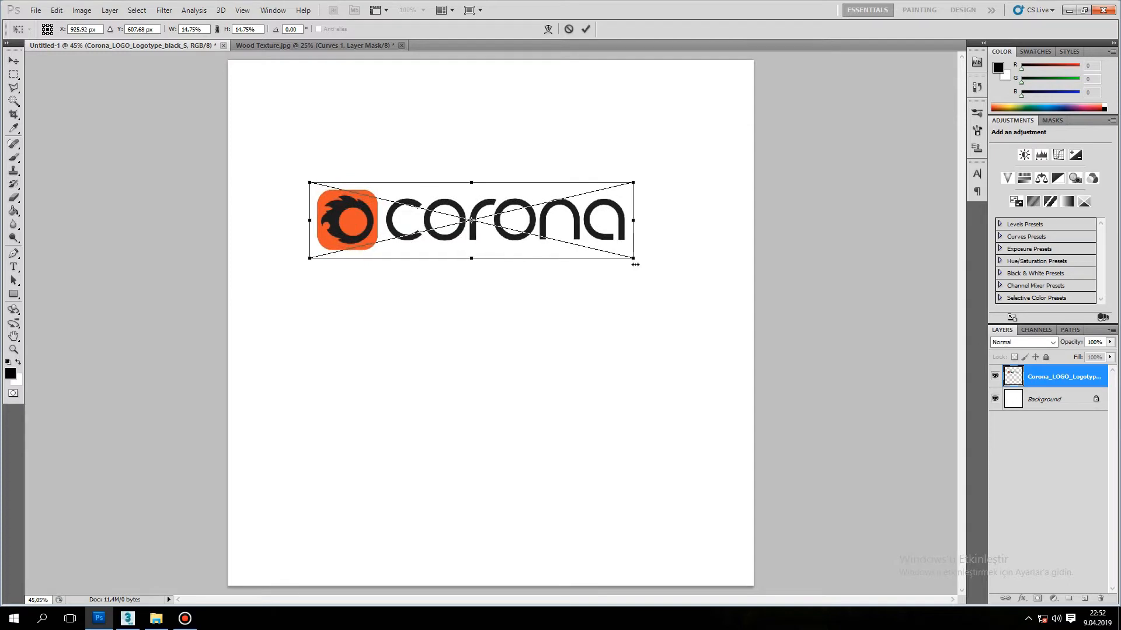
shift+drag(632, 261, 662, 273)
key(Return)
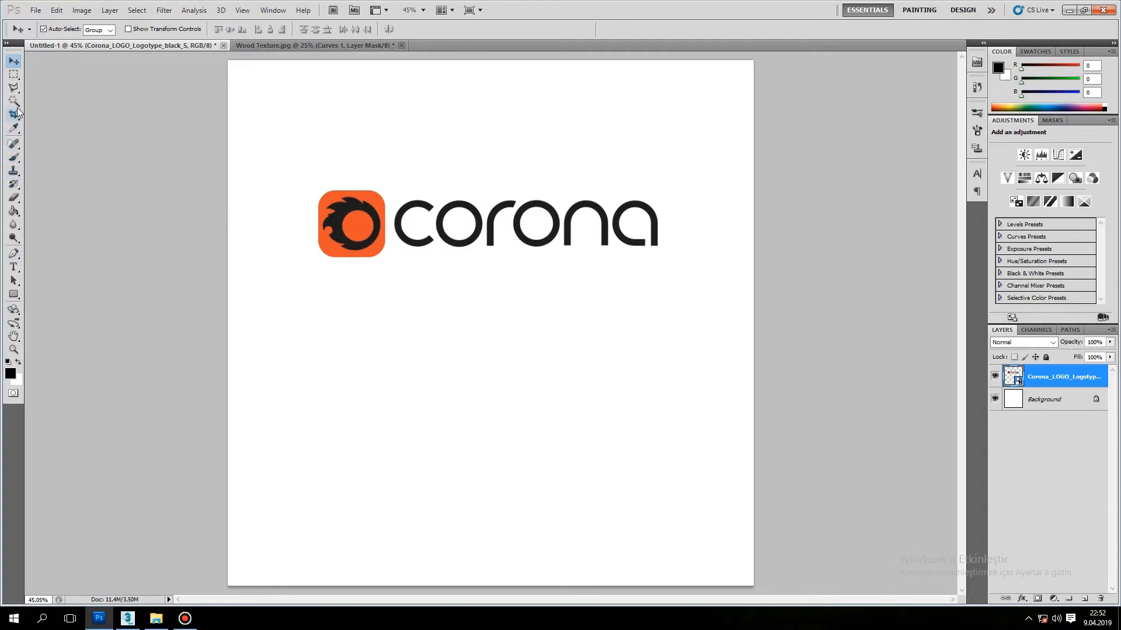
Rasterize the Corona logo and fill its orange square and inner circle with white using the Paint Bucket.
click(13, 211)
click(17, 363)
click(376, 201)
key(Escape)
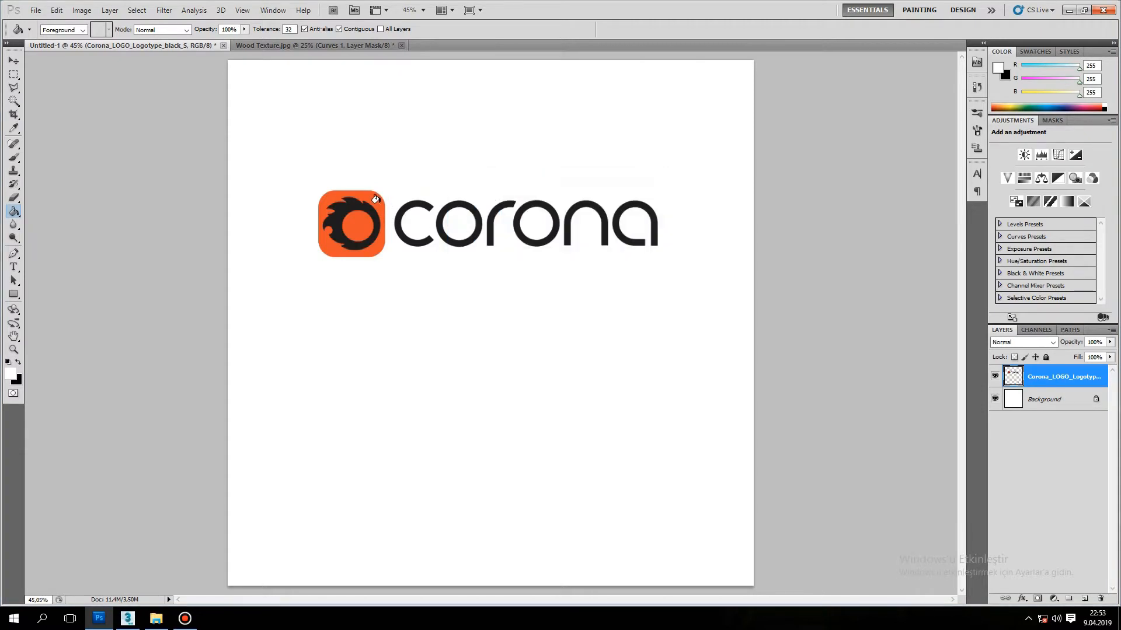
click(376, 202)
click(361, 227)
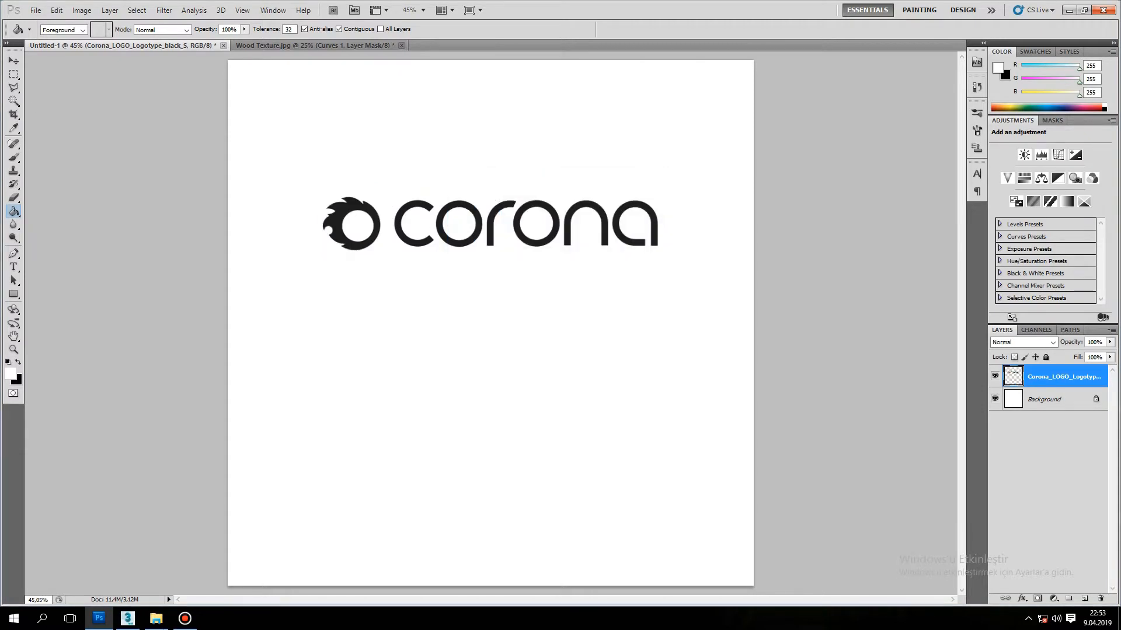
Place the 3ds-max-no-year-autodesk-32 image below the Corona logo and scale it to about 147%.
click(156, 618)
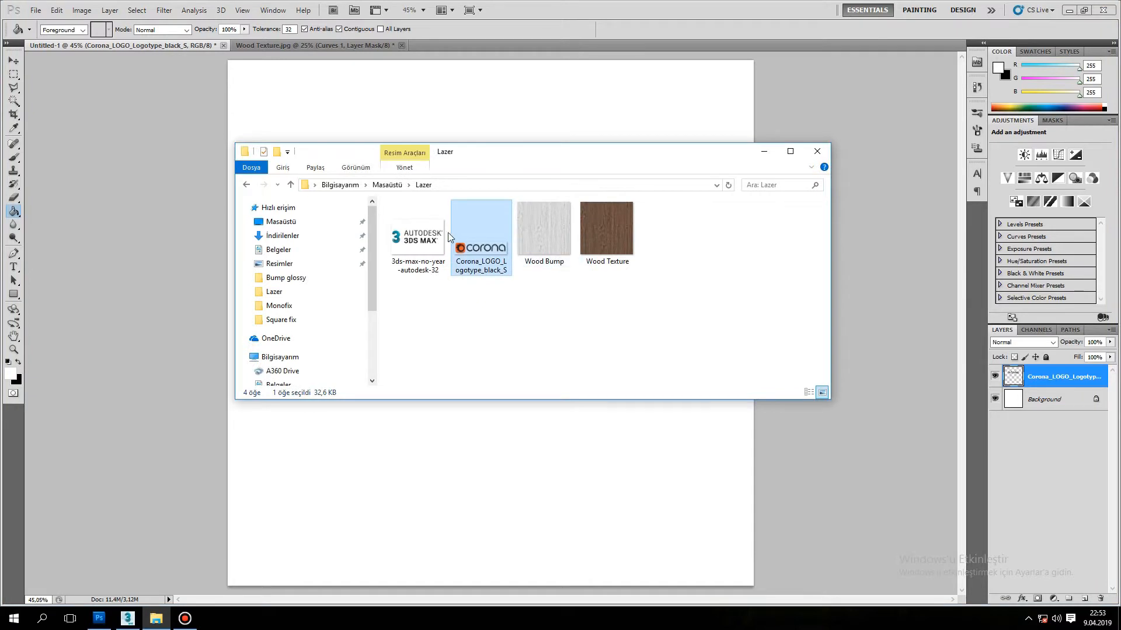
drag(432, 229, 471, 443)
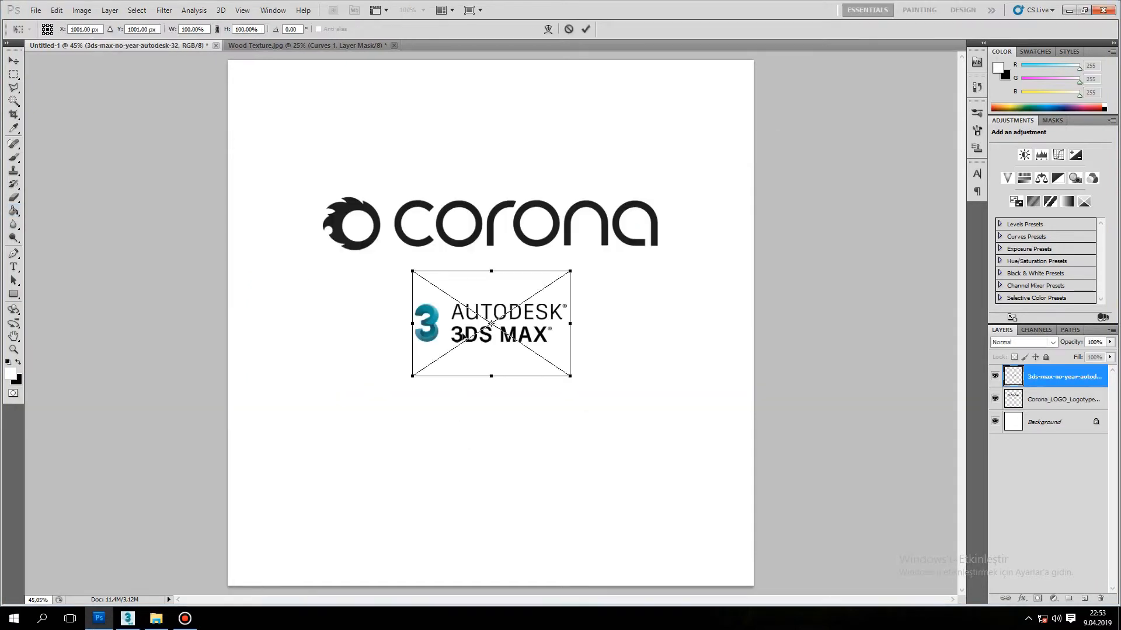
drag(471, 318, 388, 286)
drag(491, 344, 555, 408)
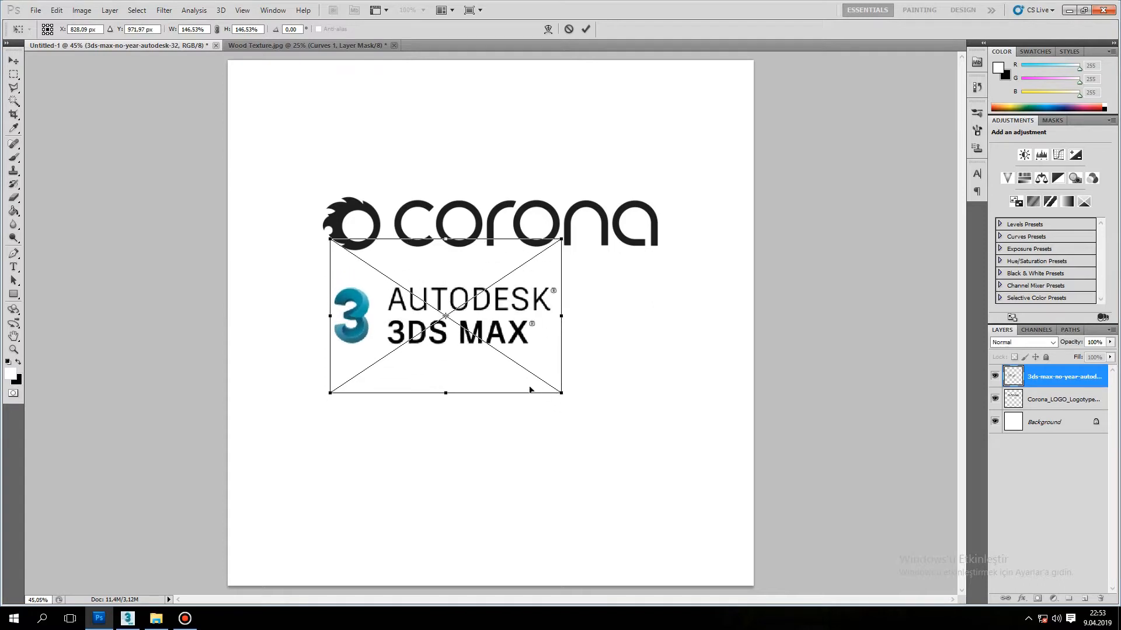
key(Return)
Rasterize the 3ds Max logo and erase its blue 3 symbol with a 53 px hard eraser.
key(g)
key(e)
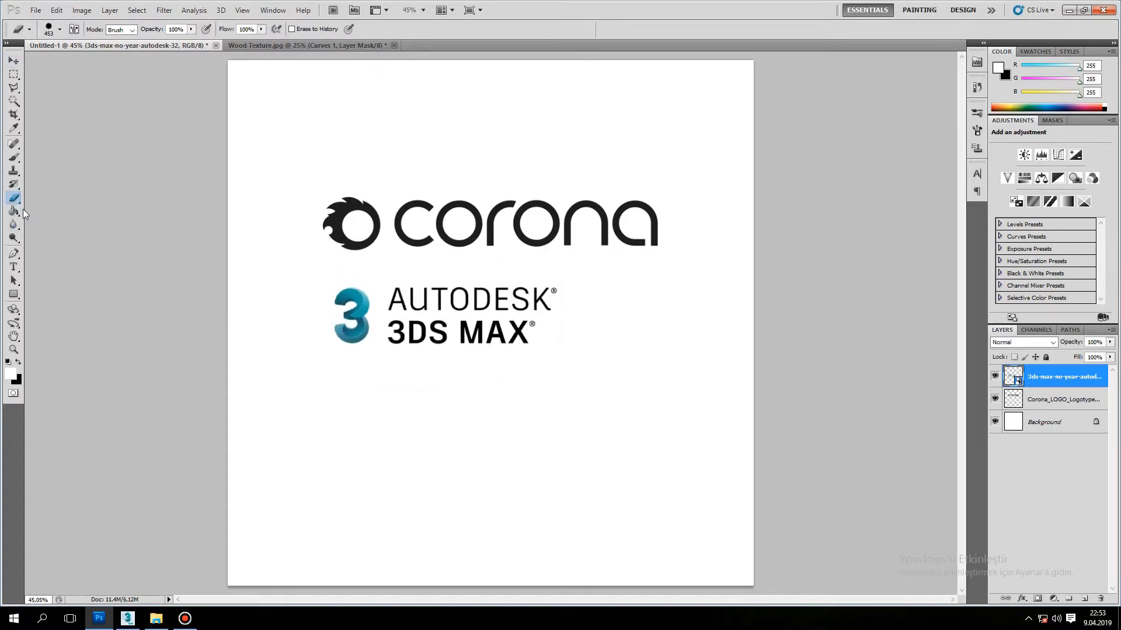
click(344, 315)
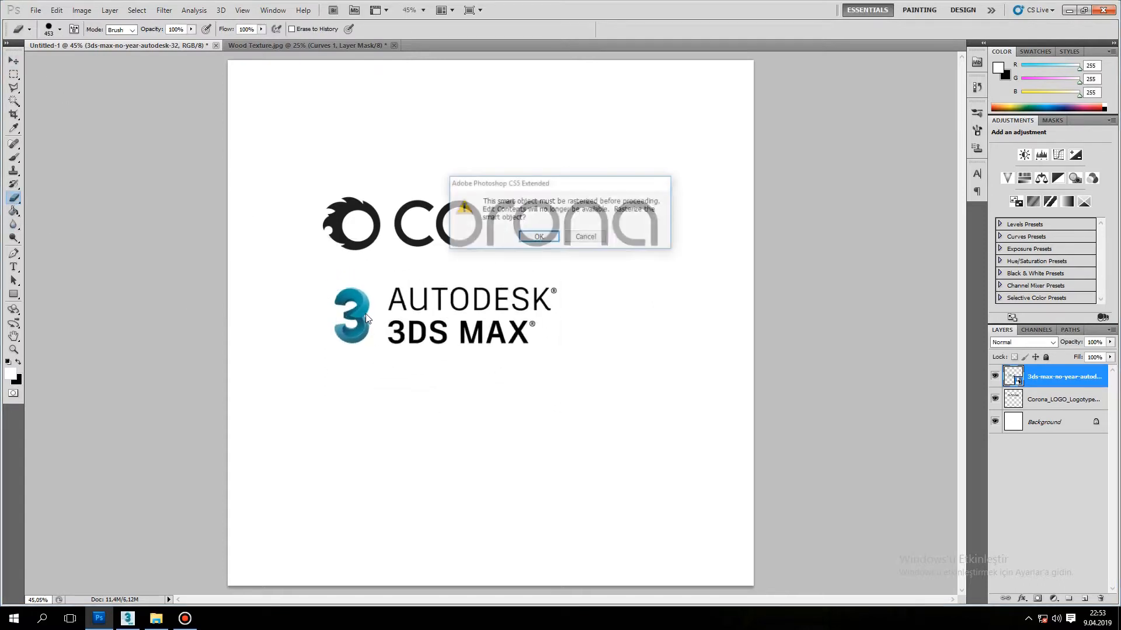
click(536, 235)
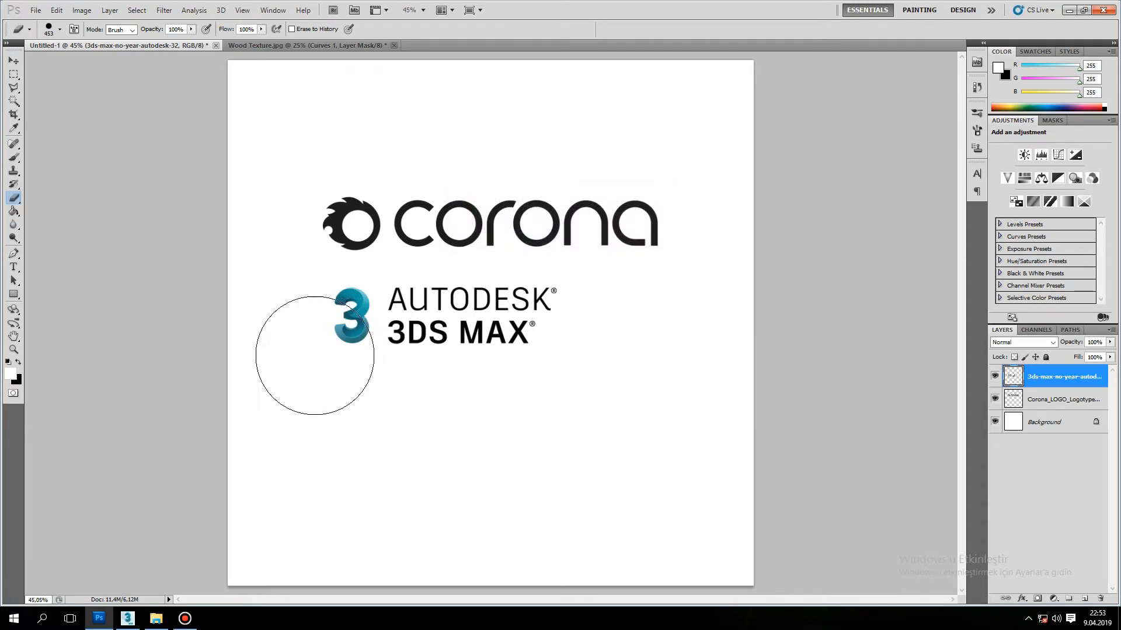
click(60, 30)
click(36, 62)
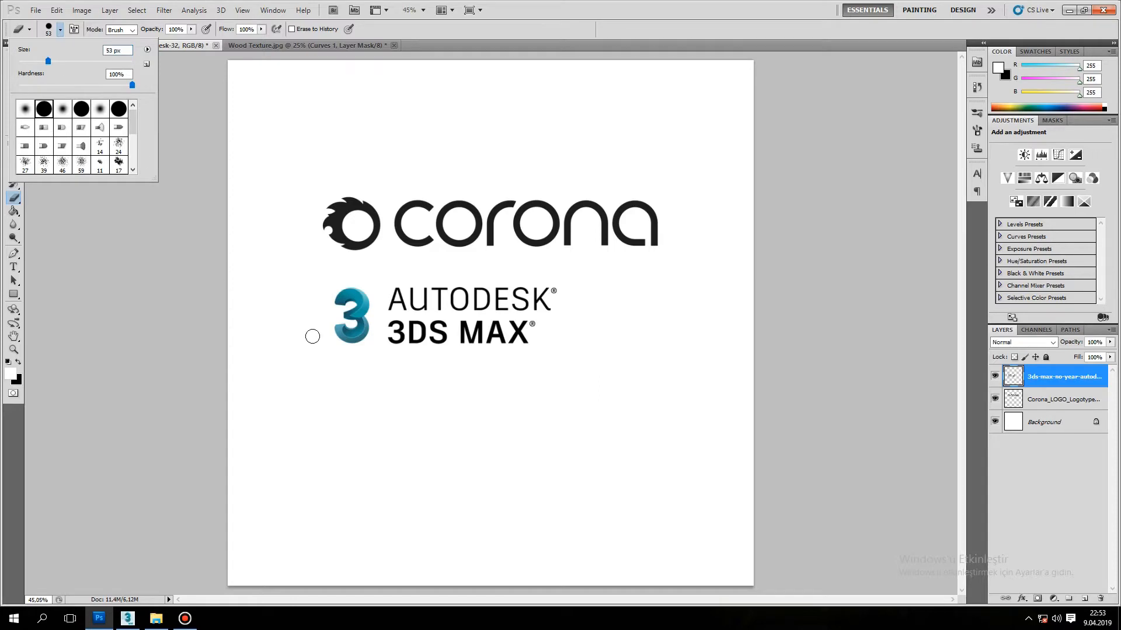
mouse_move(363, 291)
mouse_down()
mouse_move(351, 318)
mouse_move(338, 308)
mouse_up()
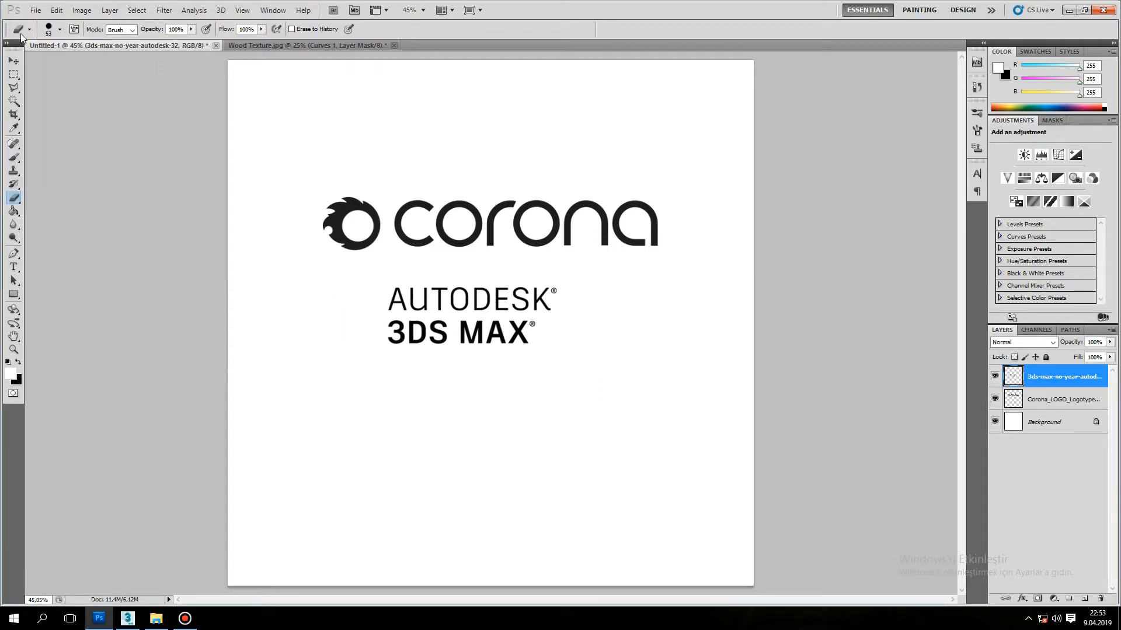
Move the AUTODESK 3DS MAX lettering directly beneath the Corona logo, aligned with that logo's left edge.
key(v)
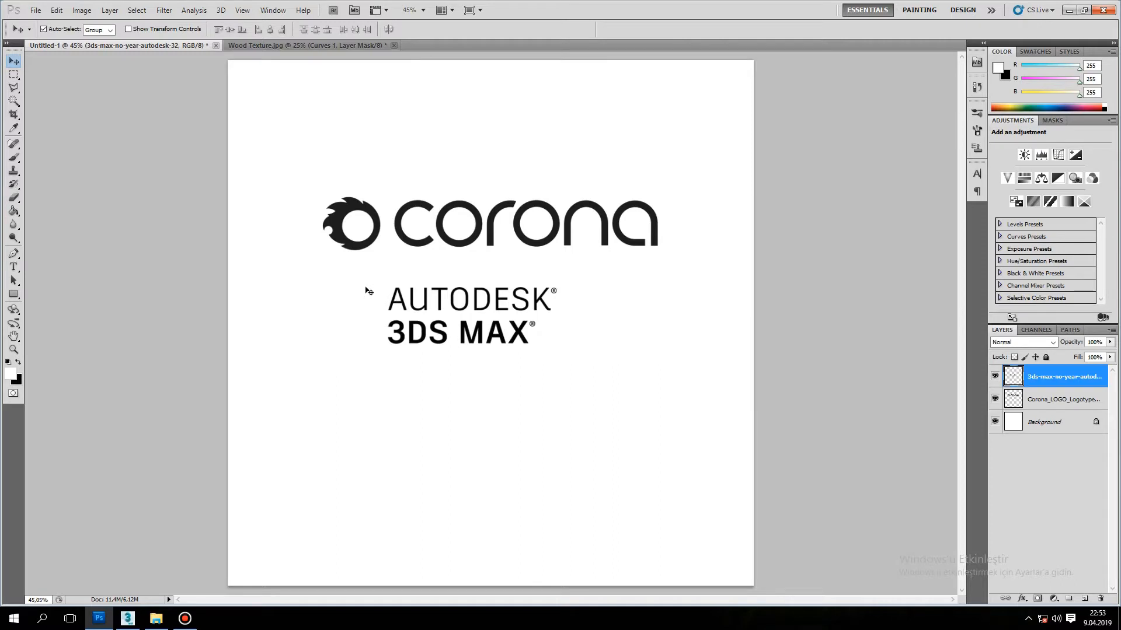
click(424, 368)
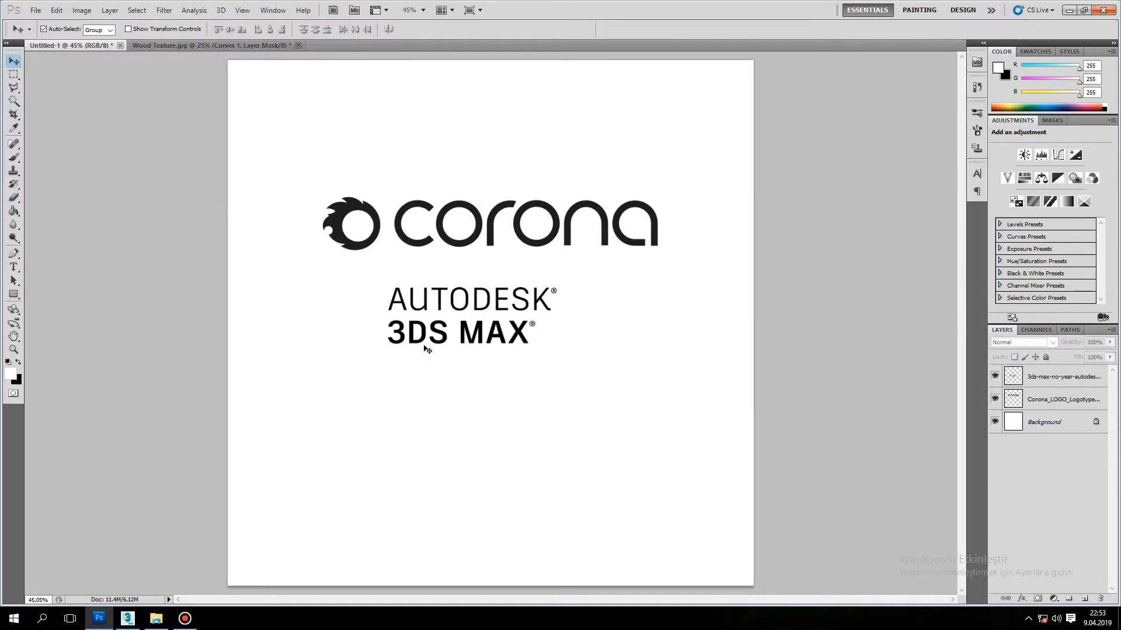
mouse_move(425, 342)
mouse_down()
mouse_move(391, 335)
mouse_move(449, 321)
mouse_move(418, 322)
mouse_up()
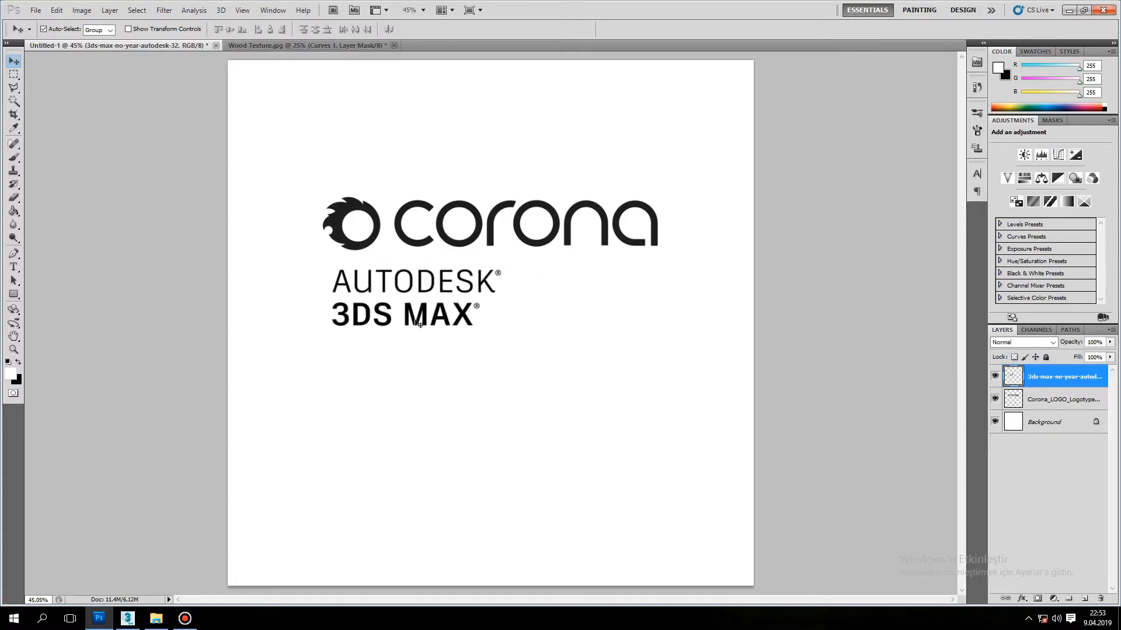
Create a paragraph text box below the 3DS MAX lettering with a 25 pt font size and black text colour.
click(14, 266)
drag(341, 363, 662, 488)
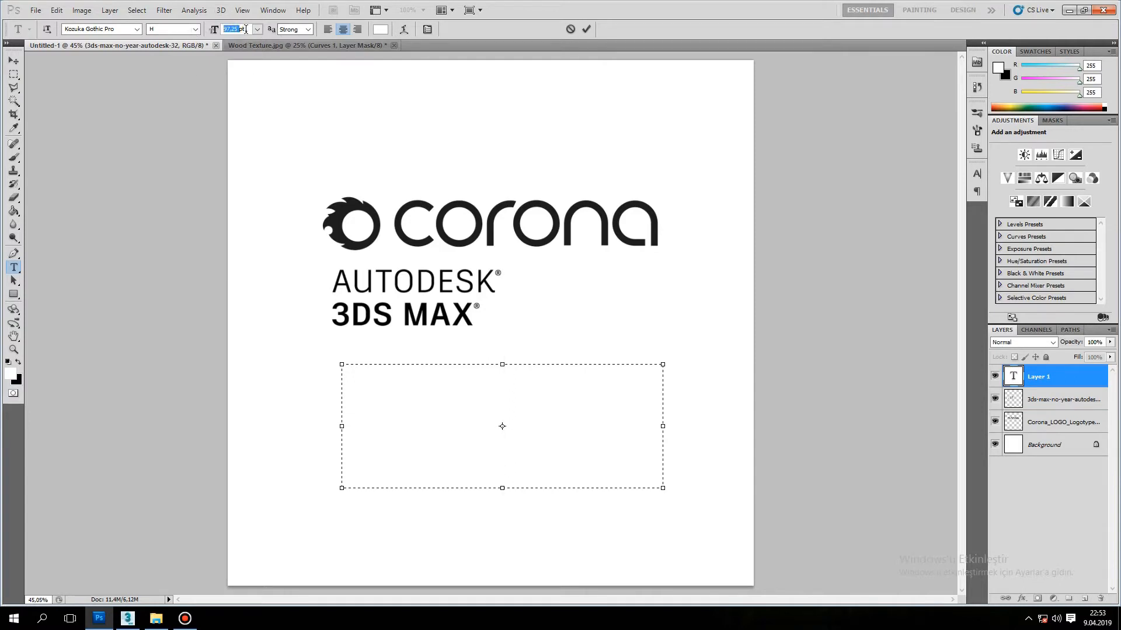
key(Return)
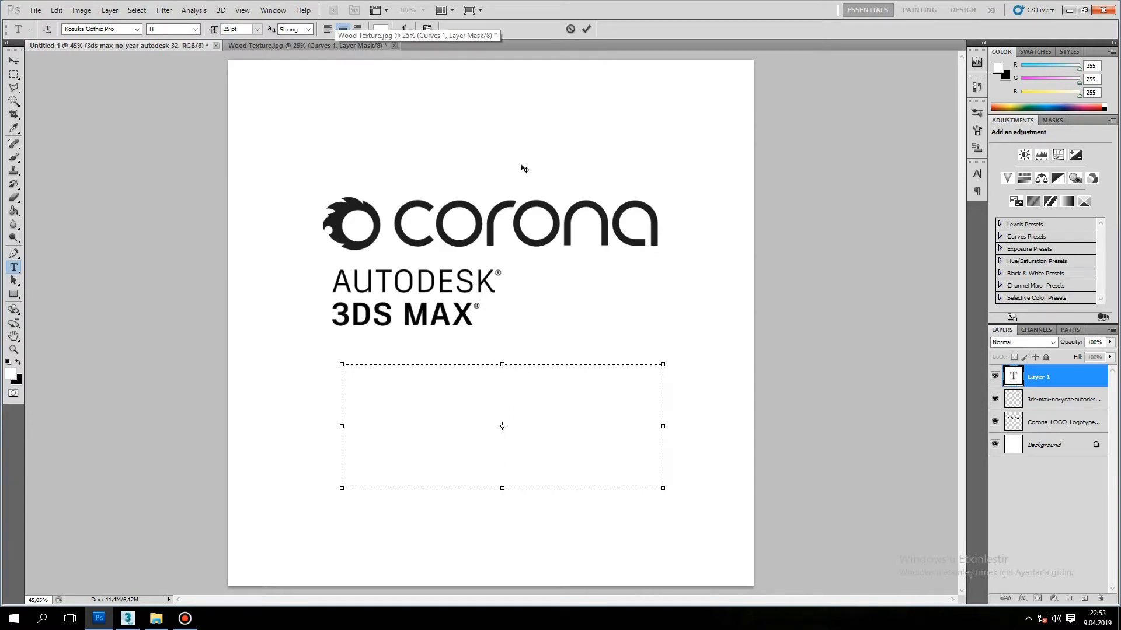
click(379, 31)
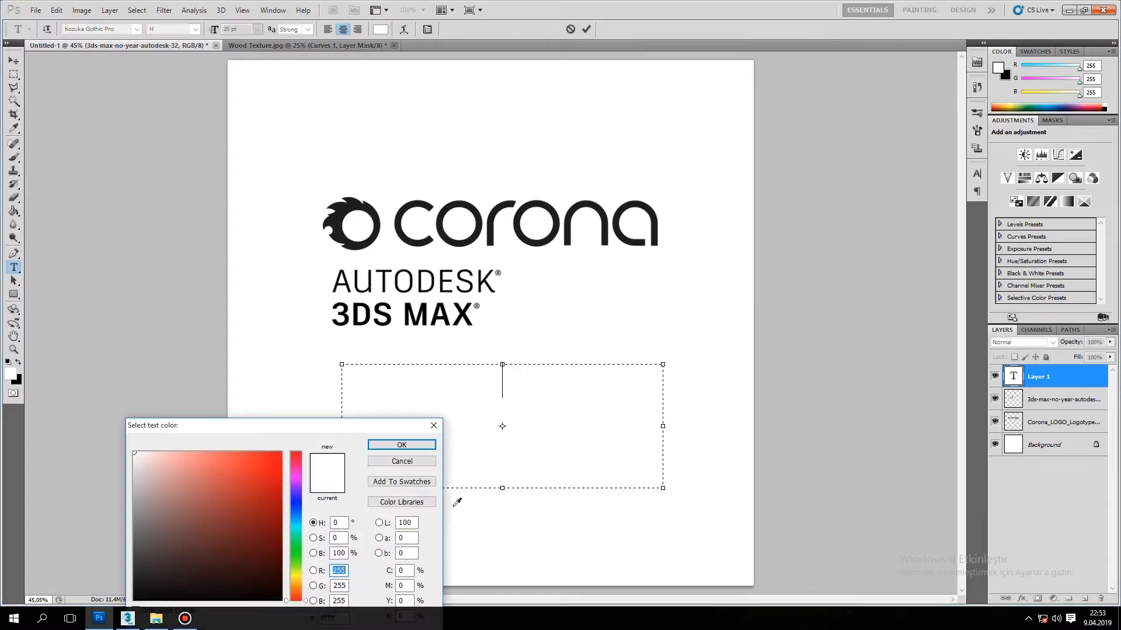
drag(118, 627, 119, 626)
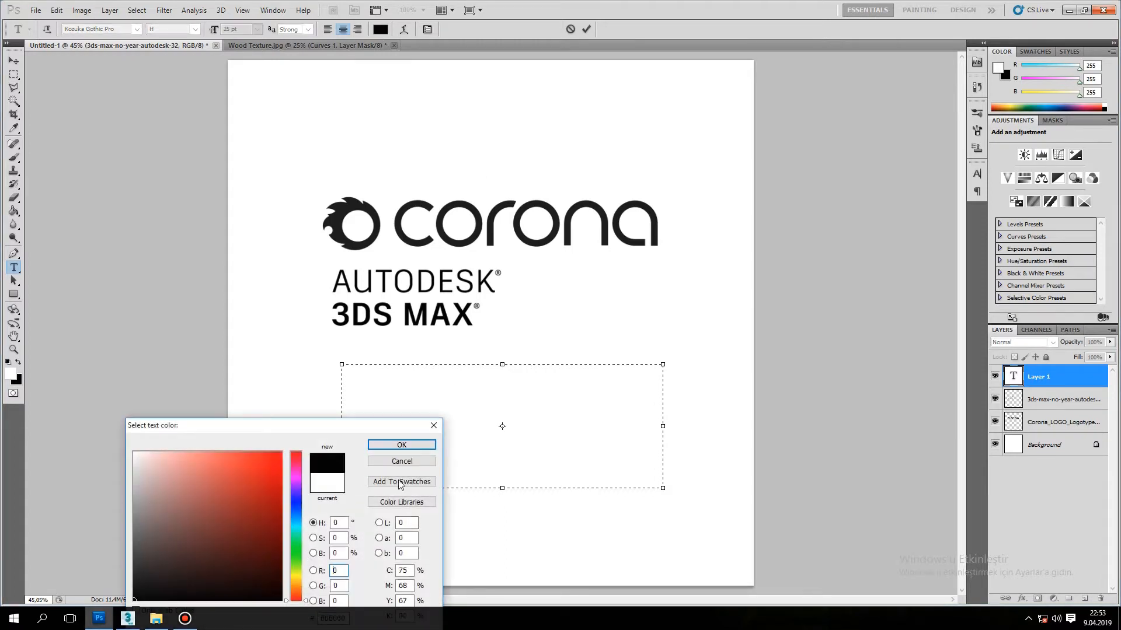
click(401, 445)
Enter the text EDUCATIONAL TUTORIALS in the new text box.
text(uto)
key(BackSpace)
key(BackSpace)
key(BackSpace)
key(BackSpace)
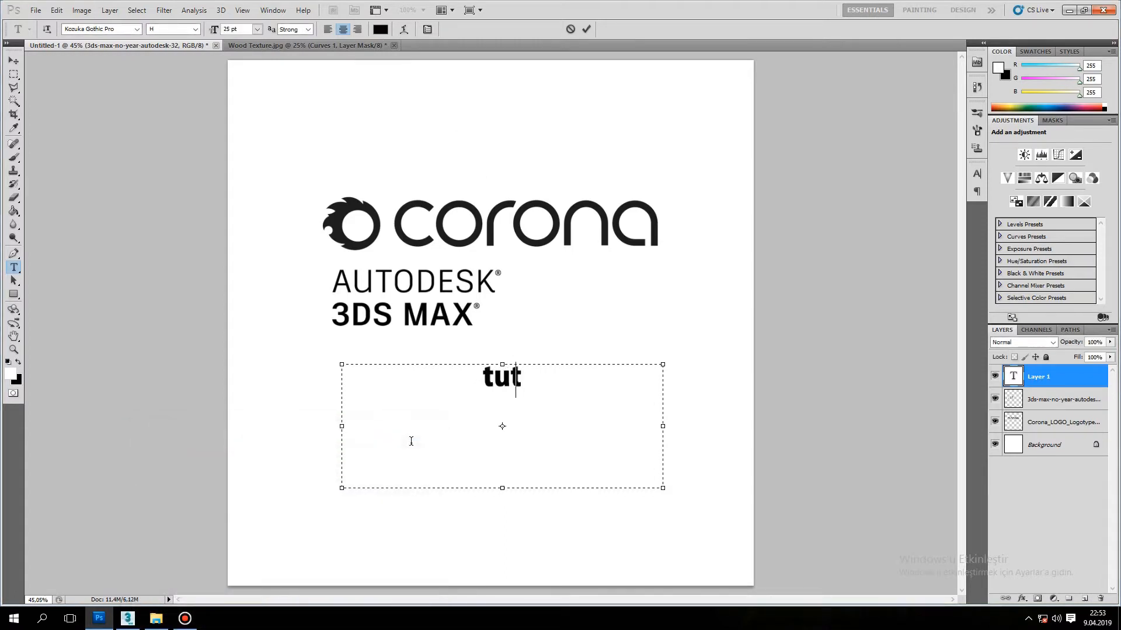
text(EDUCATION)
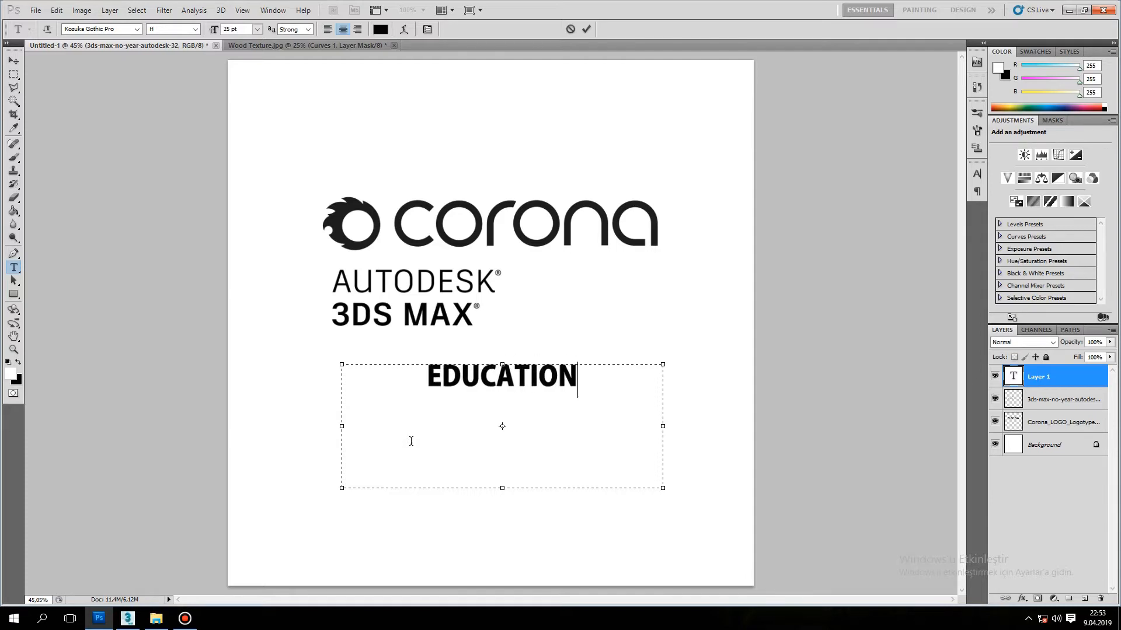
text(AL TUTORIALS)
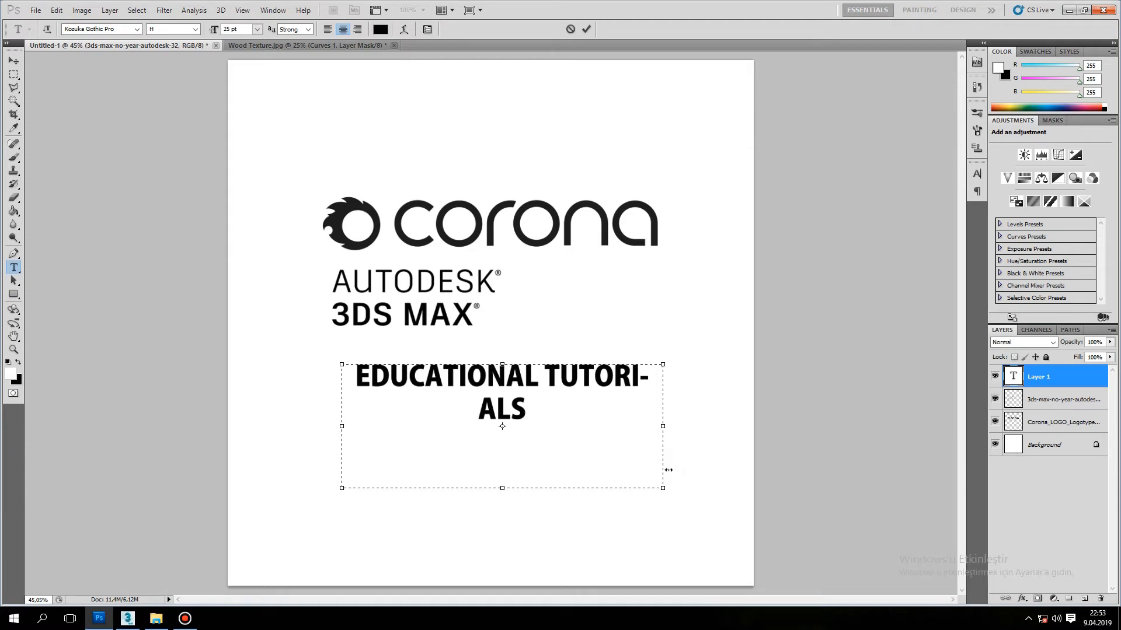
Widen the text box so EDUCATIONAL TUTORIALS fits on one line, and move the text directly under the 3DS MAX lettering.
drag(664, 489, 834, 448)
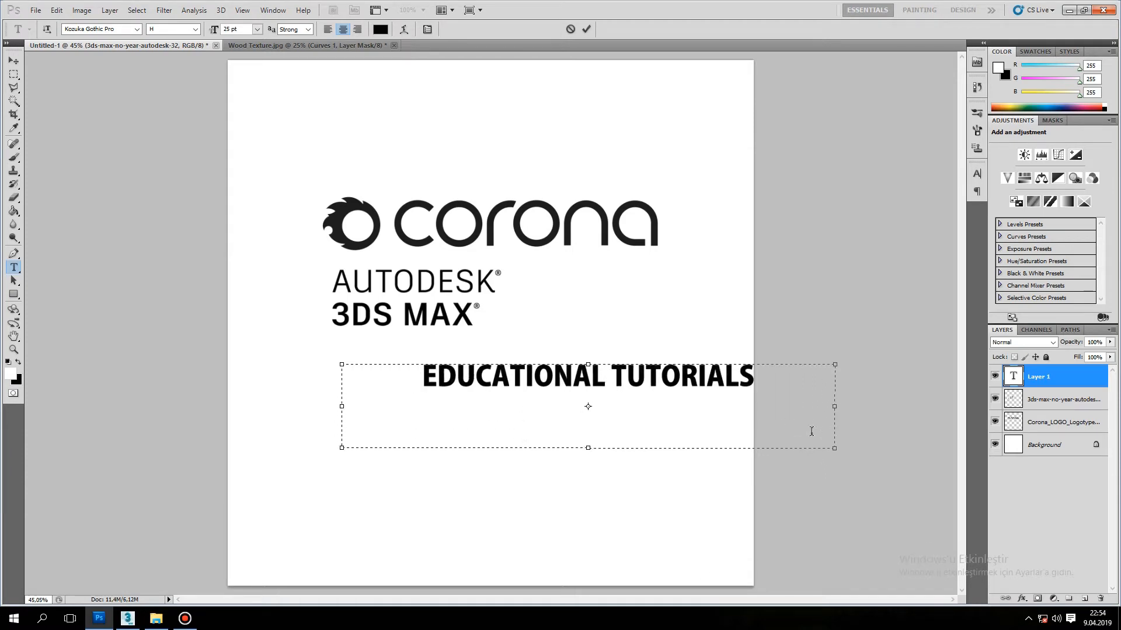
click(14, 60)
drag(480, 373, 397, 354)
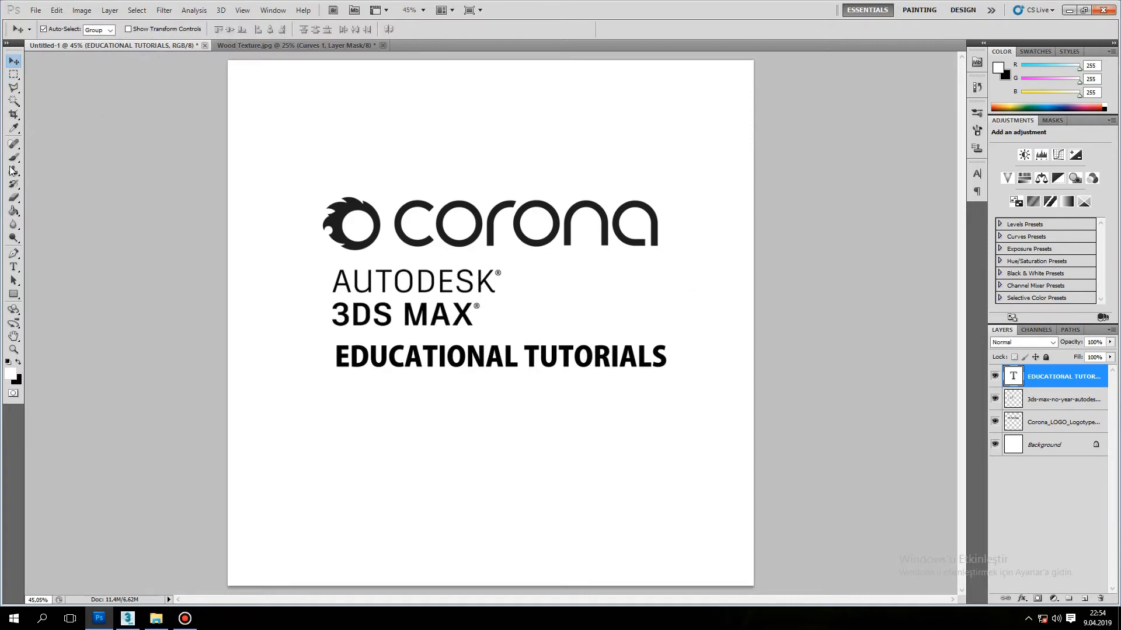
Try the AcadEref font on the EDUCATIONAL TUTORIALS text.
key(t)
drag(335, 360, 726, 362)
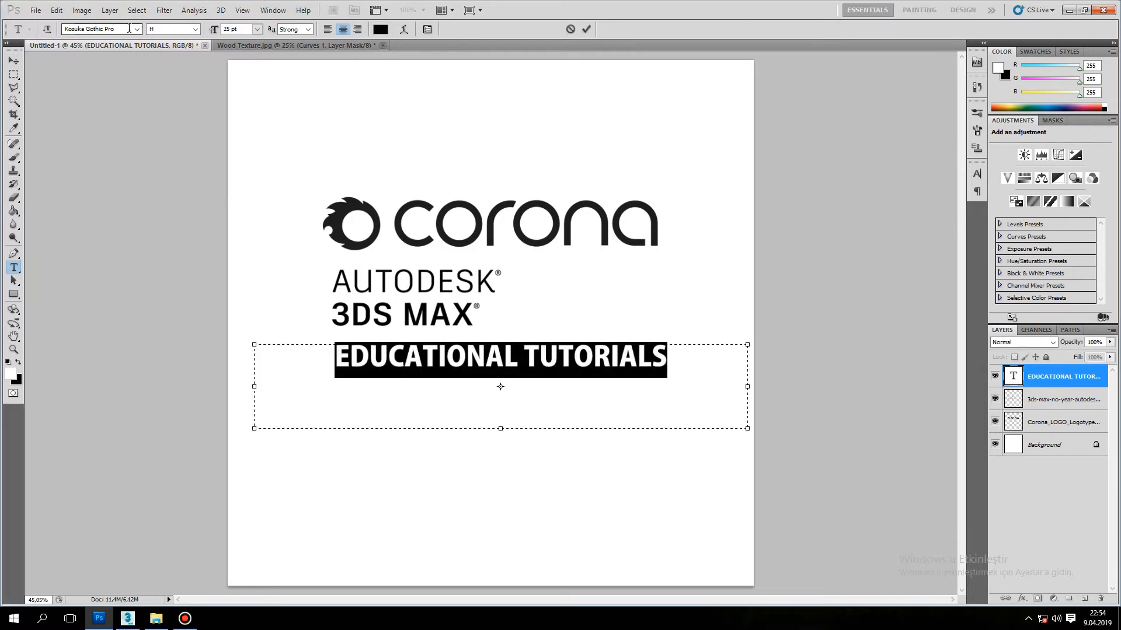
click(137, 29)
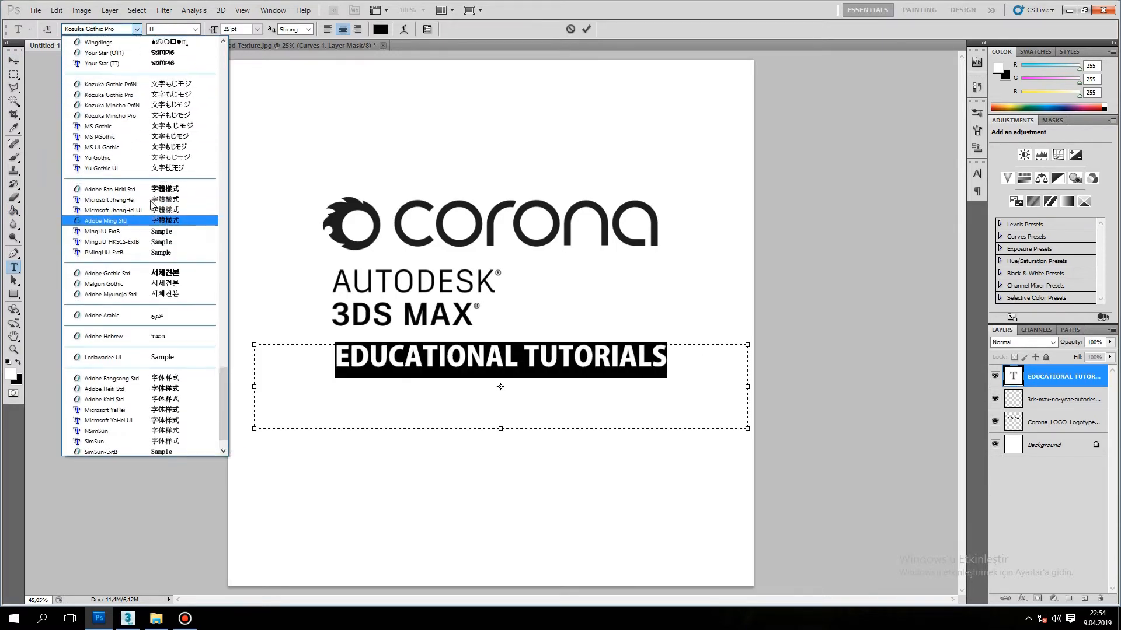
scroll(151, 204, up, 20)
scroll(126, 92, up, 3)
drag(223, 228, 234, 64)
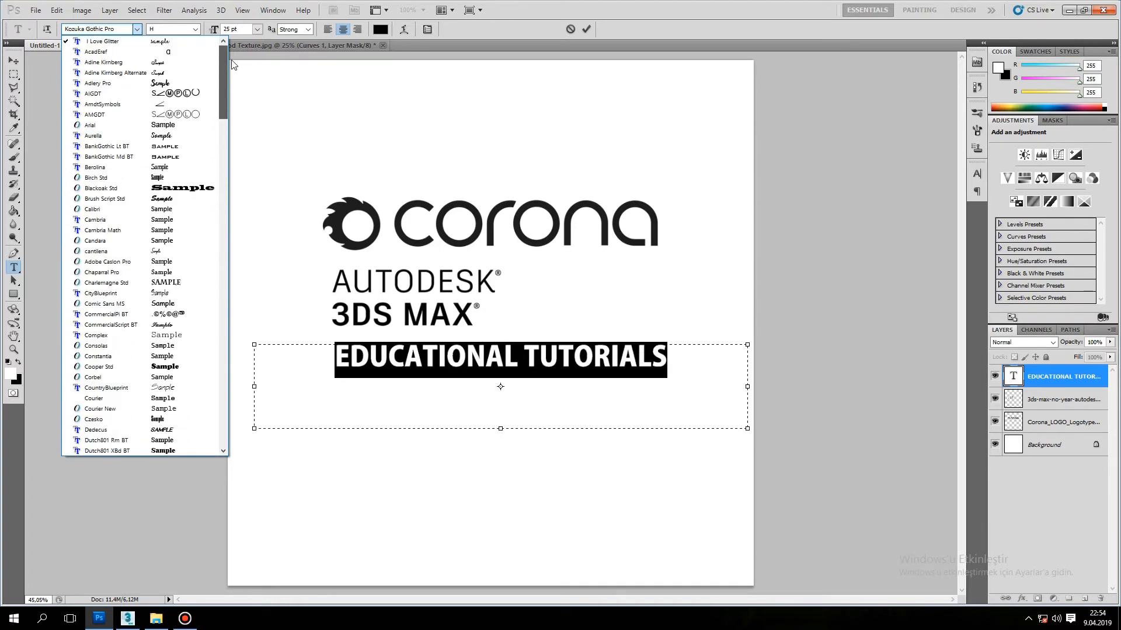
click(85, 52)
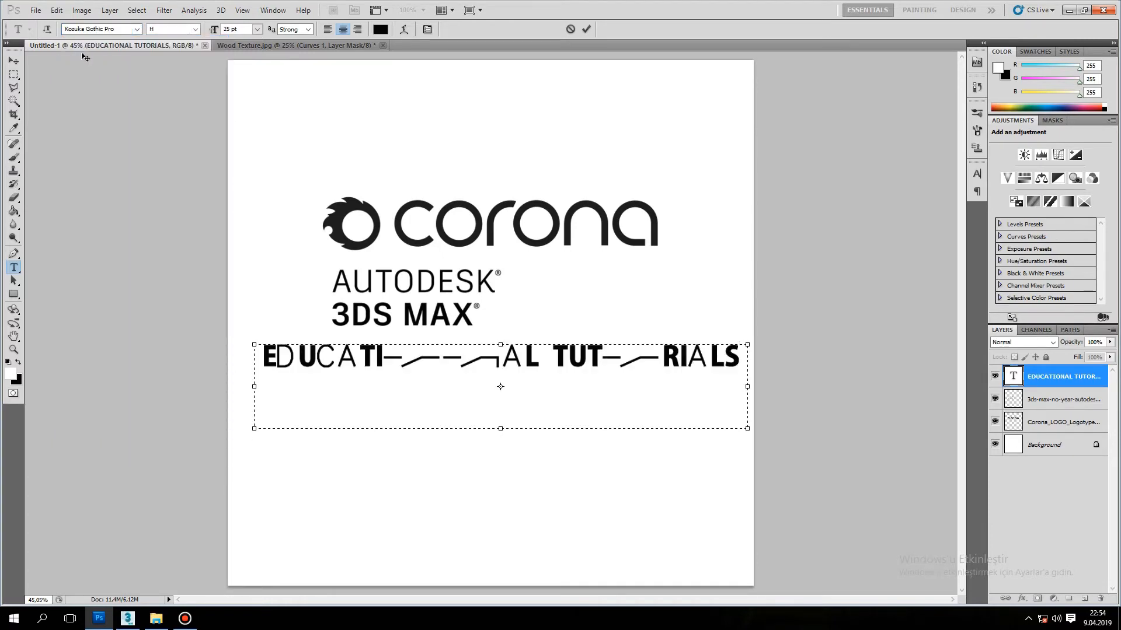
click(116, 29)
scroll(118, 29, down, 5)
scroll(118, 29, down, 5)
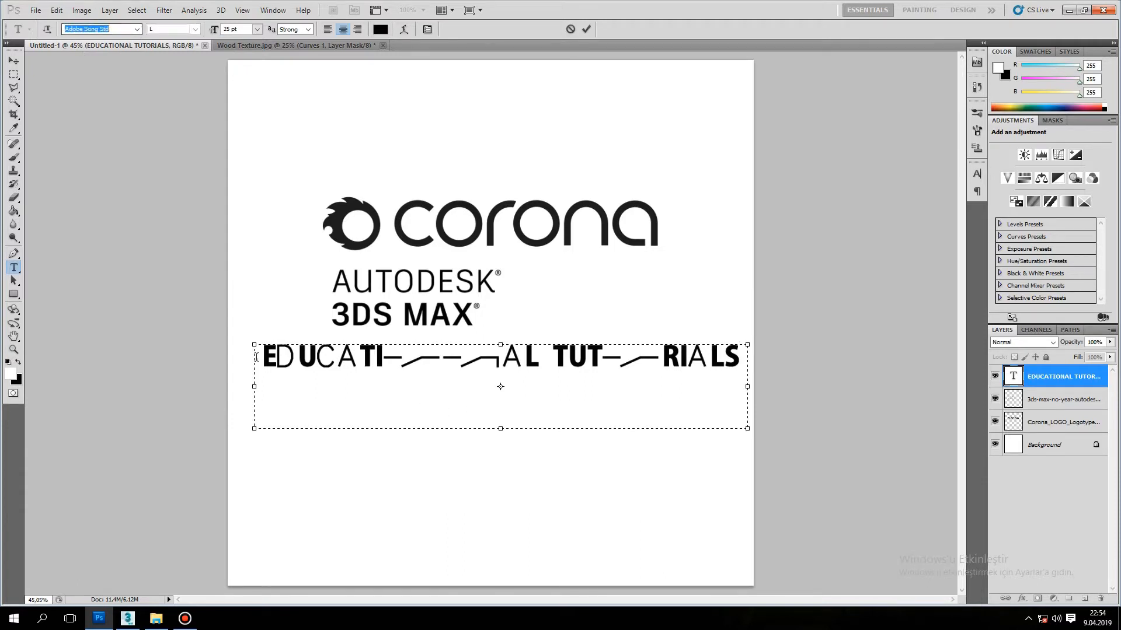
Set the font of the whole EDUCATIONAL TUTORIALS text to Adobe Fan Heiti Std.
key(ctrl+a)
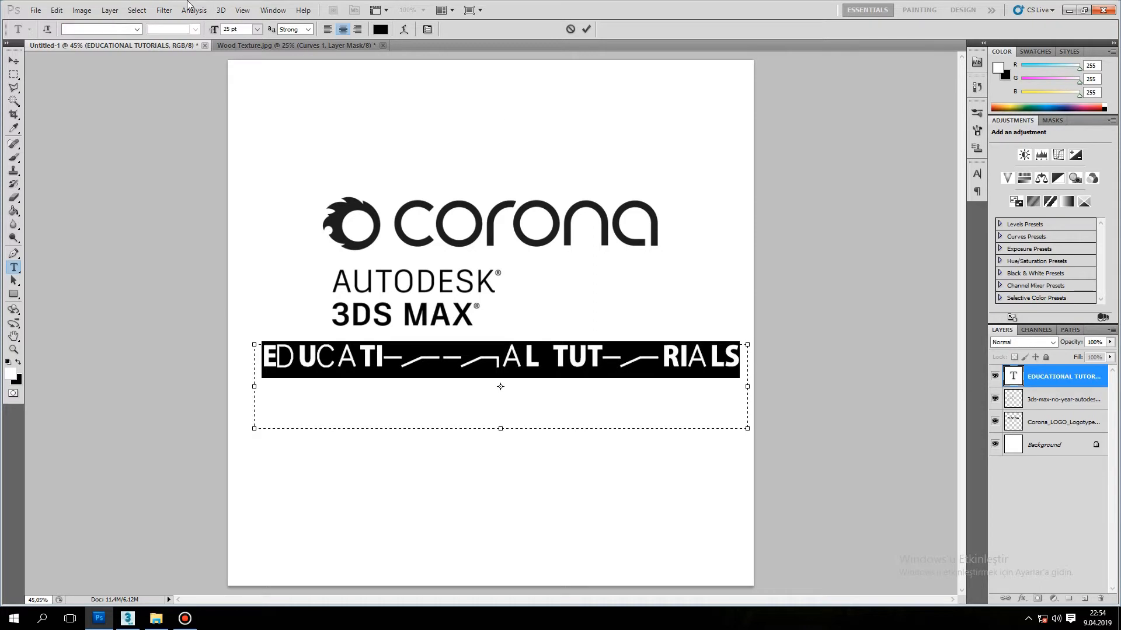
click(137, 29)
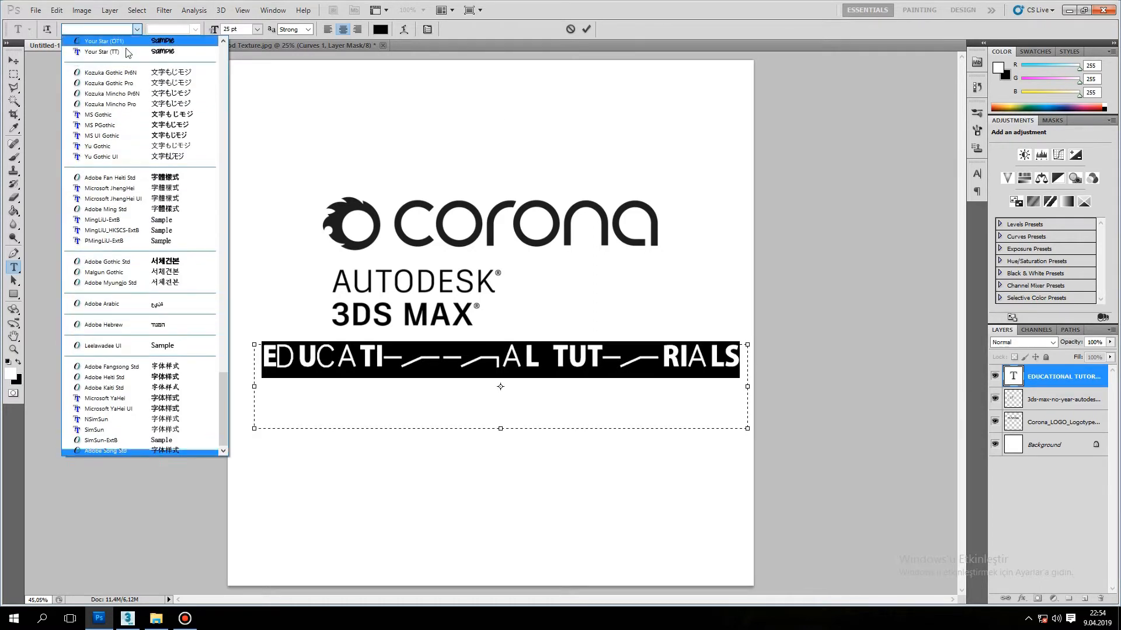
click(115, 97)
key(Down)
key(Down)
key(Down)
key(Down)
key(Down)
key(Down)
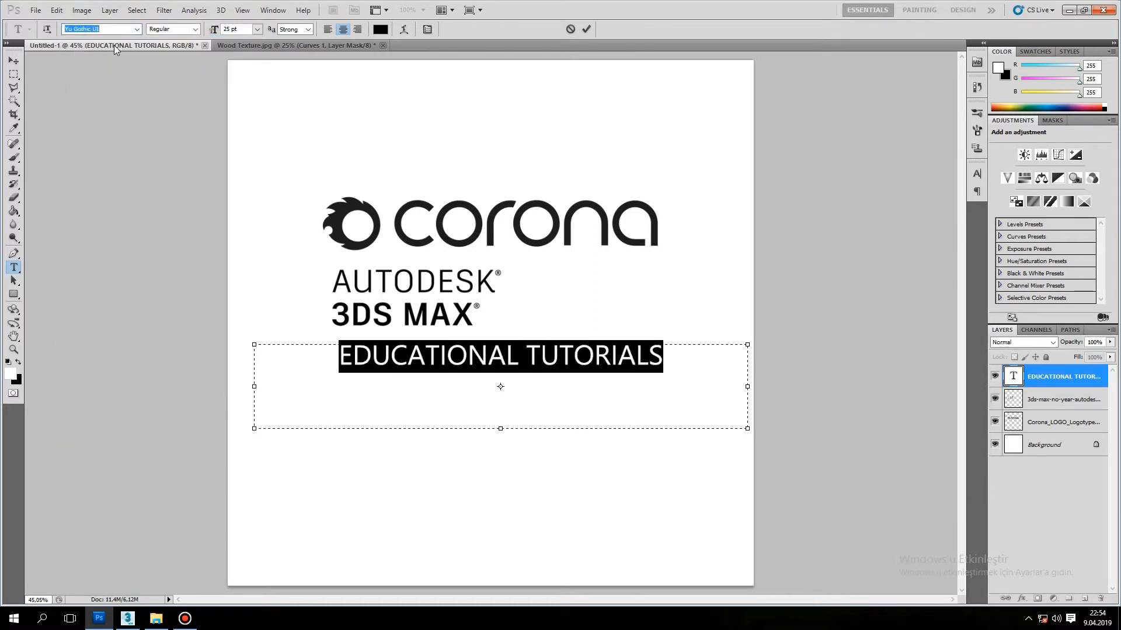
key(Down)
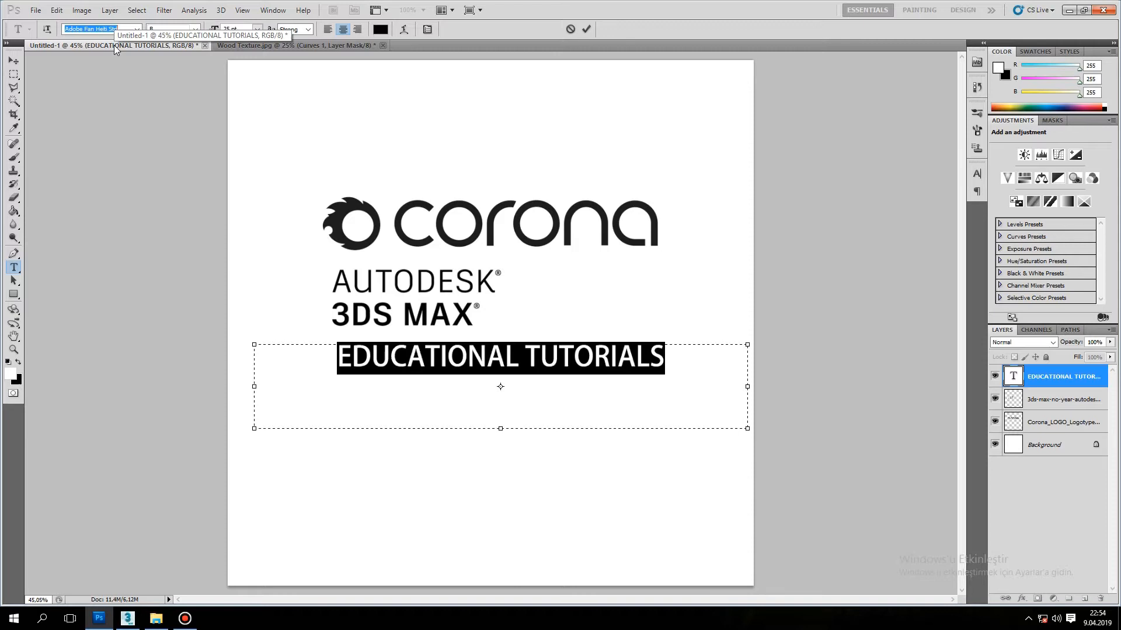
click(13, 61)
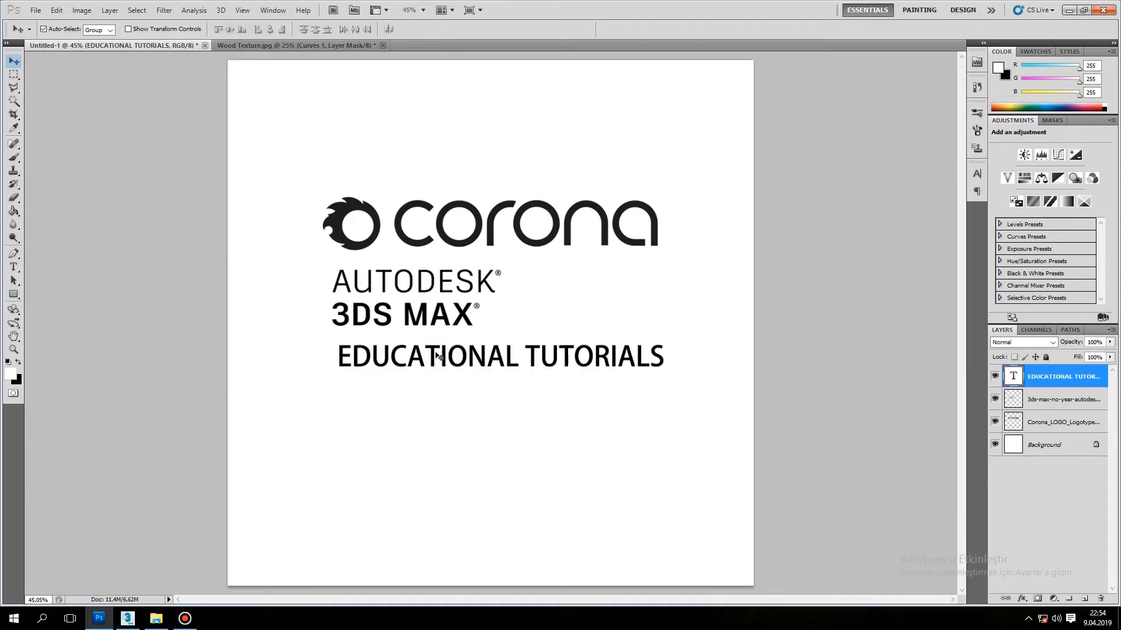
Save the graphic as a JPEG copy named tutorial in the Lazer folder with the default JPEG options.
click(36, 10)
click(52, 188)
click(527, 295)
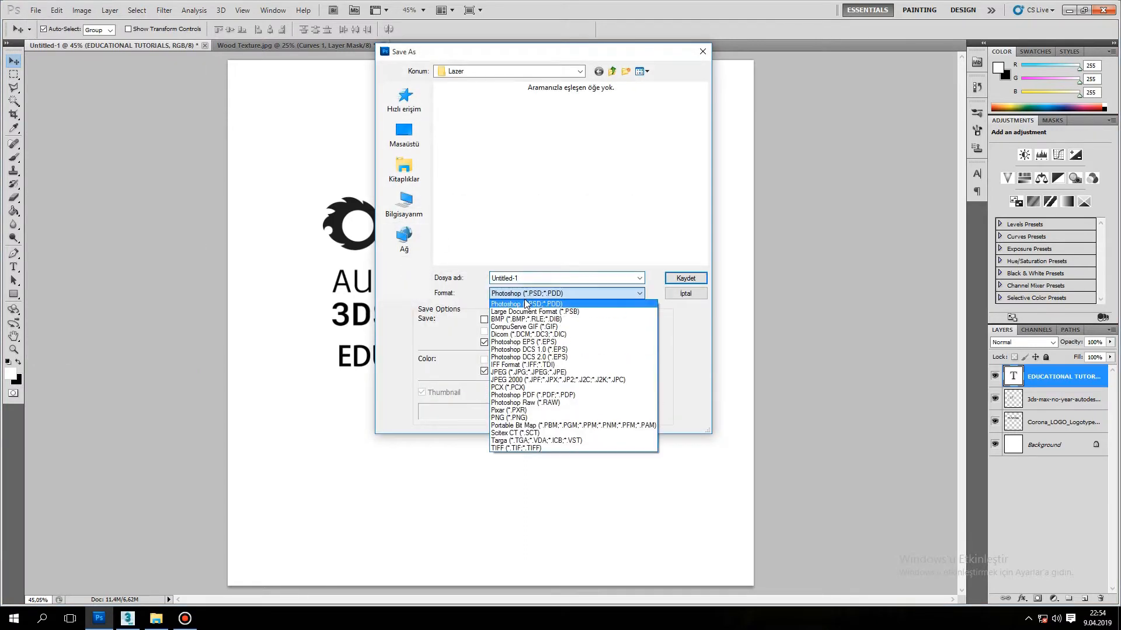
click(528, 303)
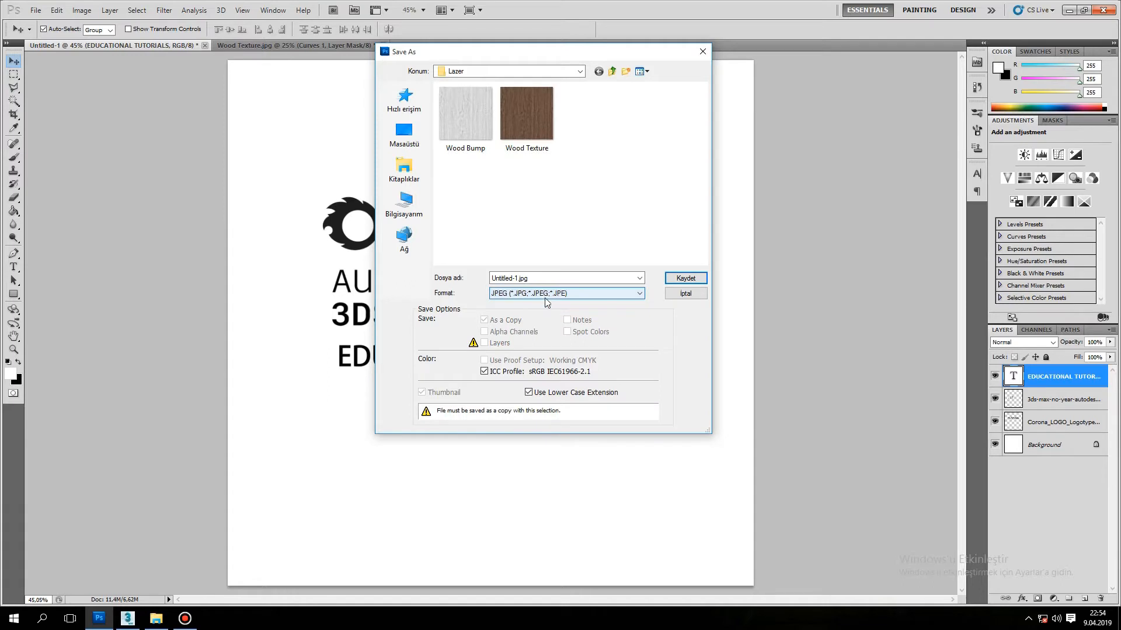
double_click(548, 278)
text(tURORİAL)
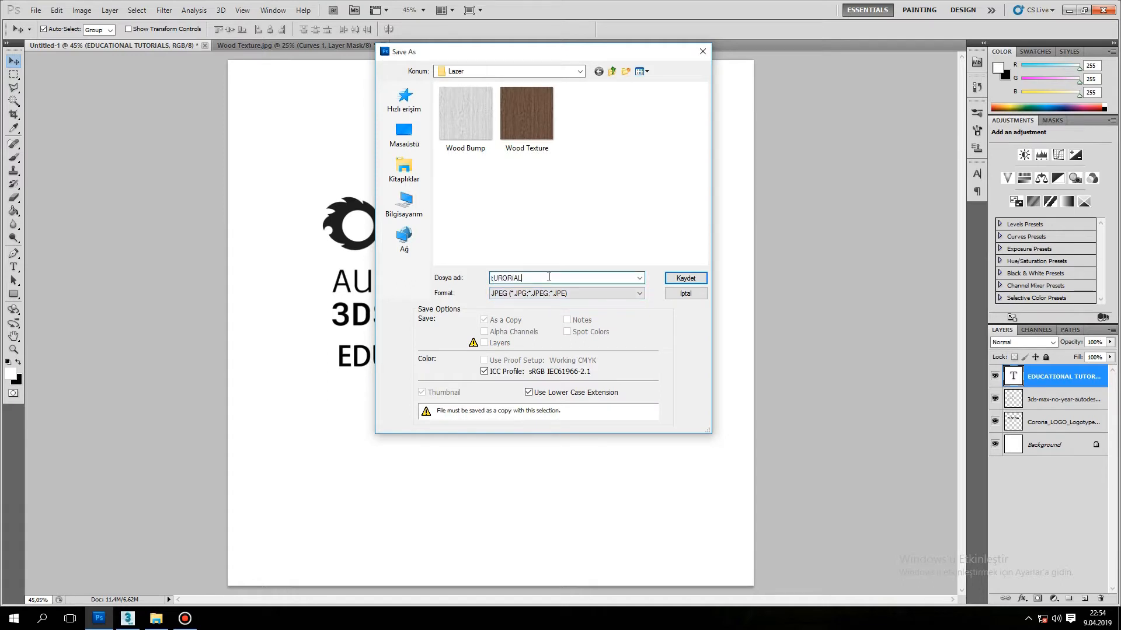
text(t)
click(684, 279)
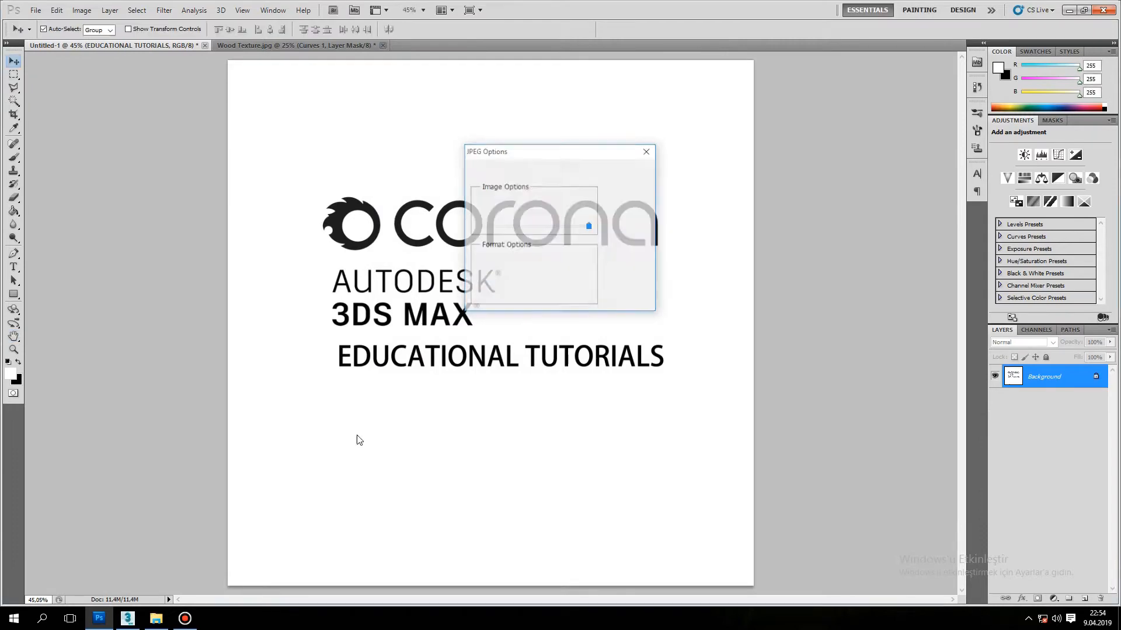
key(Return)
Switch to 3ds Max, open the Slate Material Editor in a reduced window, and assign the CoronaMtl material to the plane.
click(127, 618)
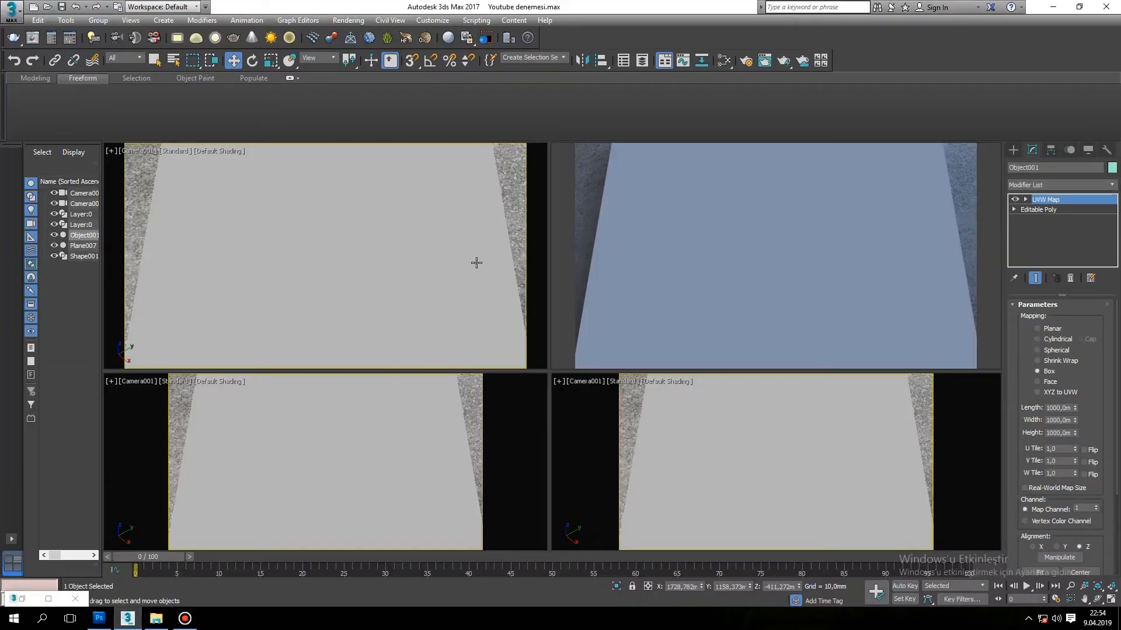
key(m)
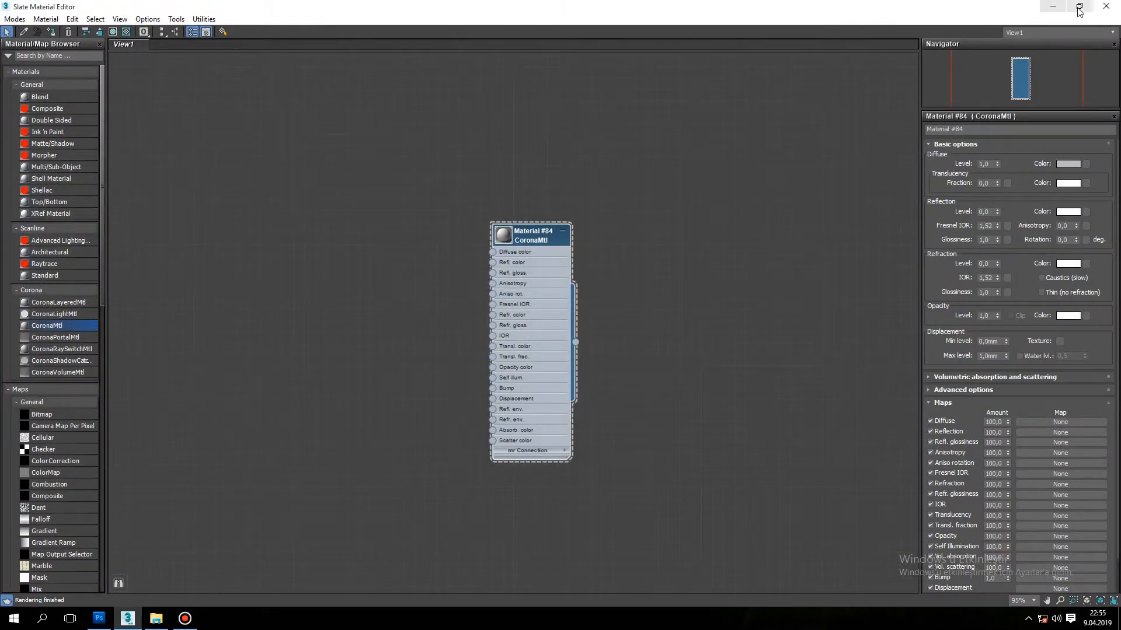
click(1078, 7)
middle_drag(322, 253, 202, 248)
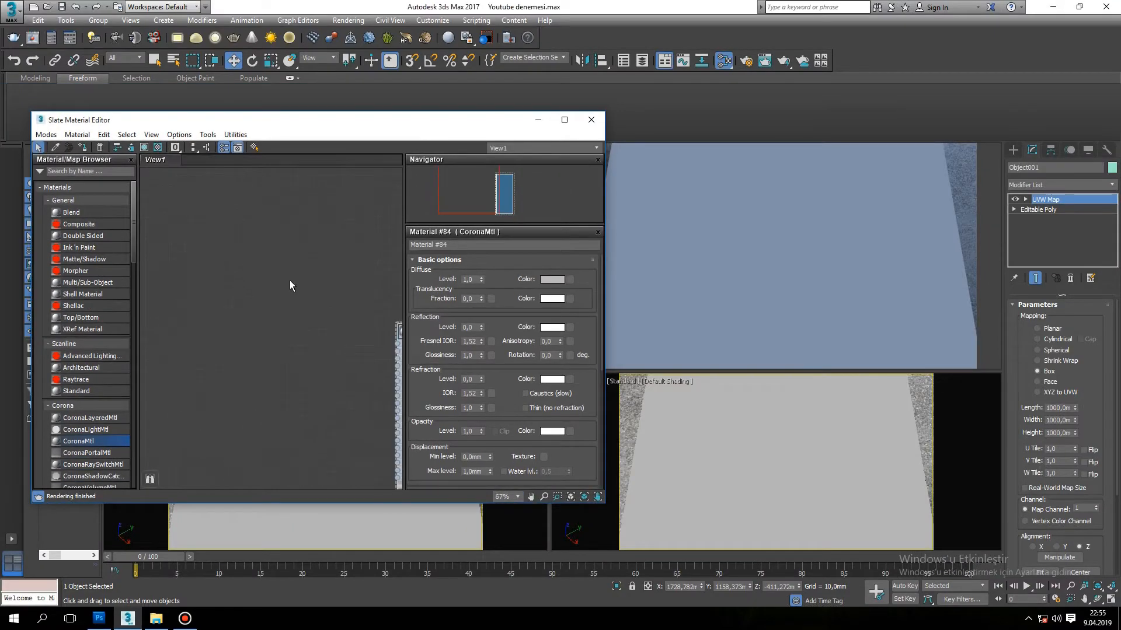
middle_drag(289, 280, 222, 248)
scroll(222, 247, down, 10)
click(747, 450)
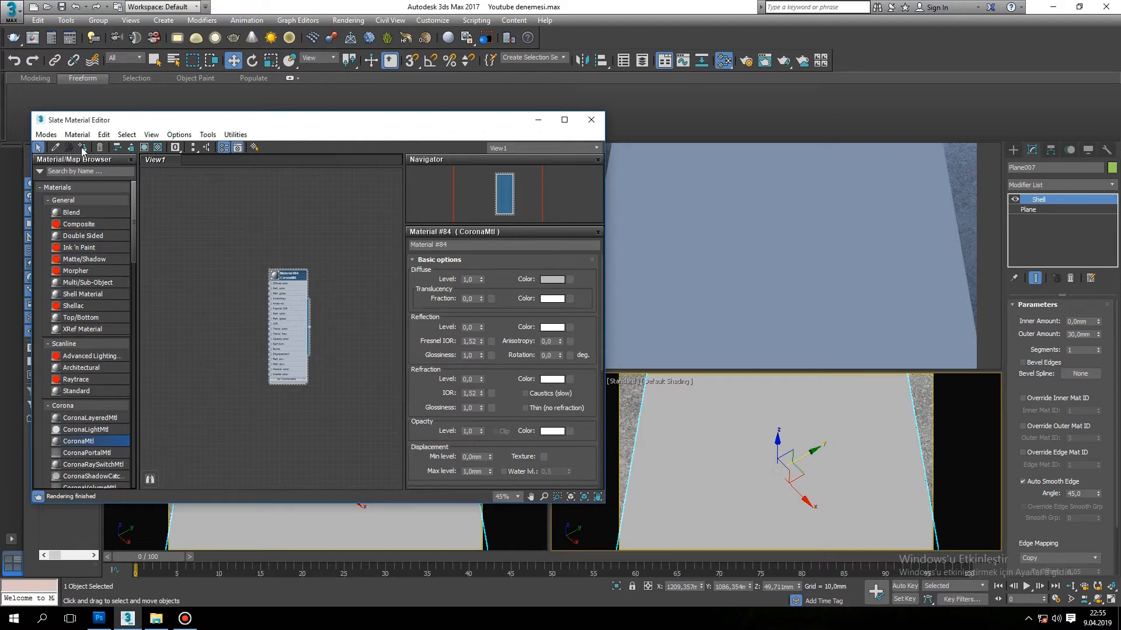
Connect a Bitmap map using the tutorial image to the CoronaMtl material's Displacement input.
scroll(323, 327, up, 8)
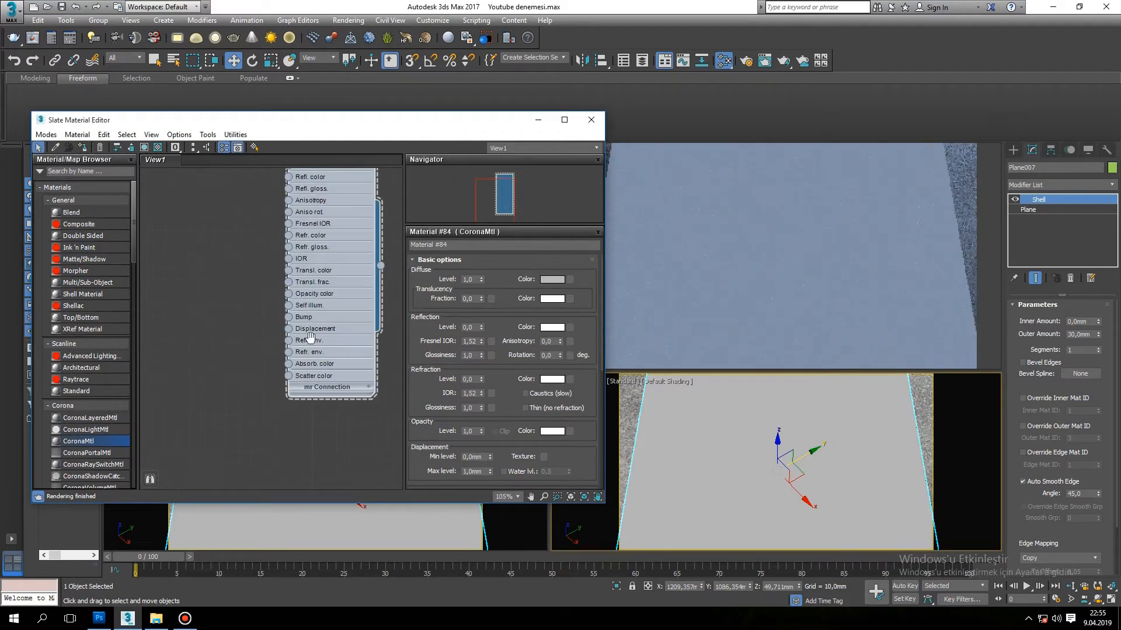
middle_drag(310, 337, 325, 401)
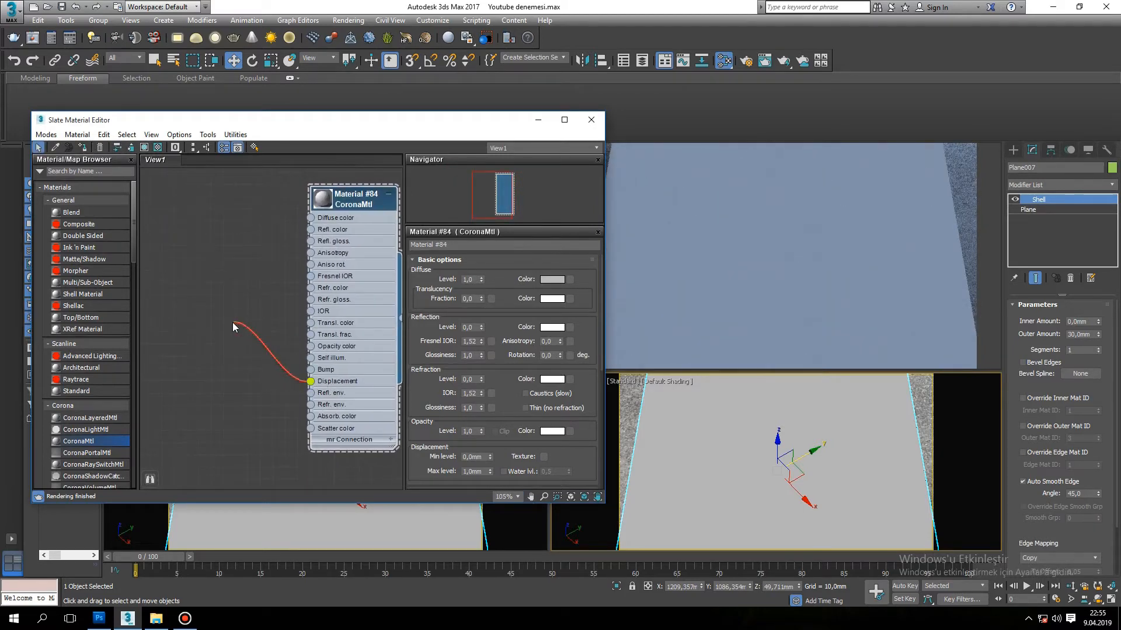
drag(233, 327, 233, 327)
mouse_move(262, 342)
click(364, 181)
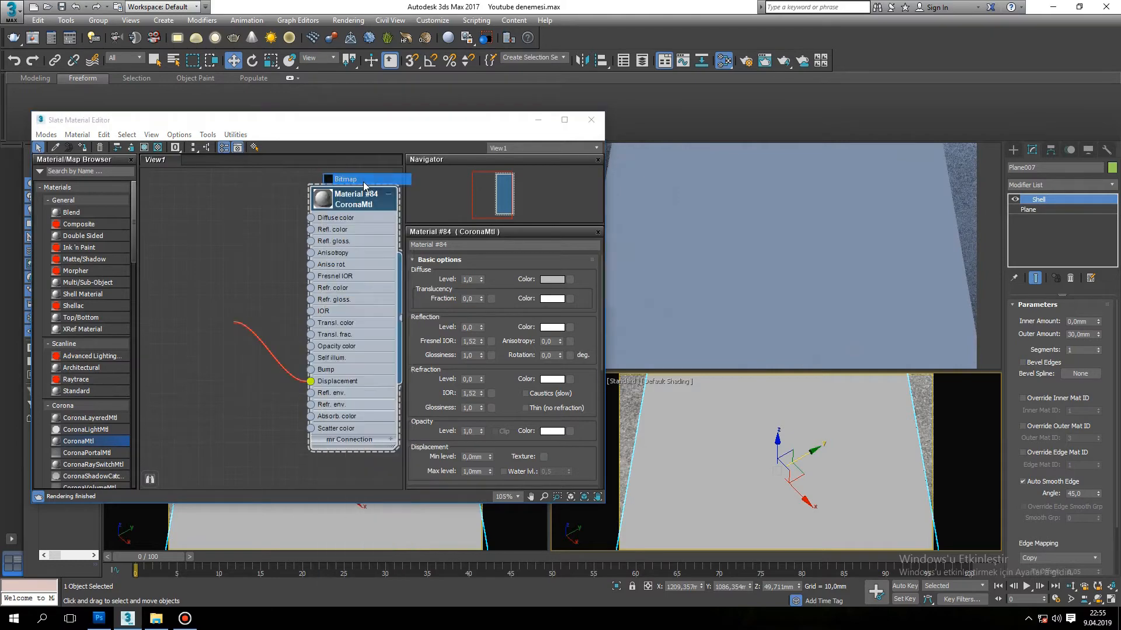
click(229, 101)
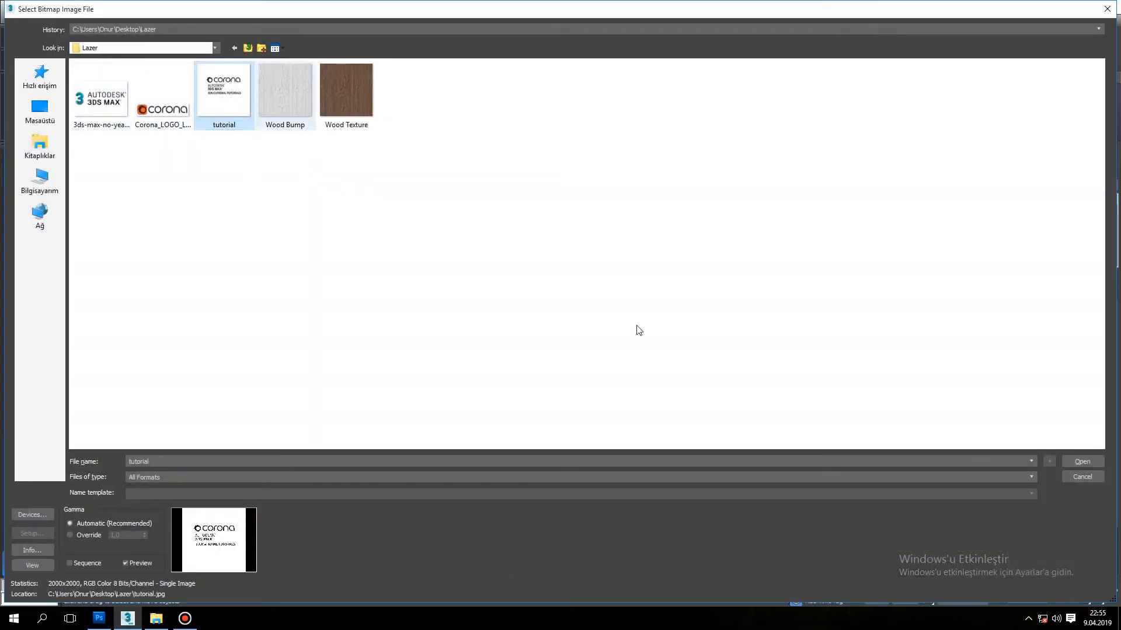
click(1079, 461)
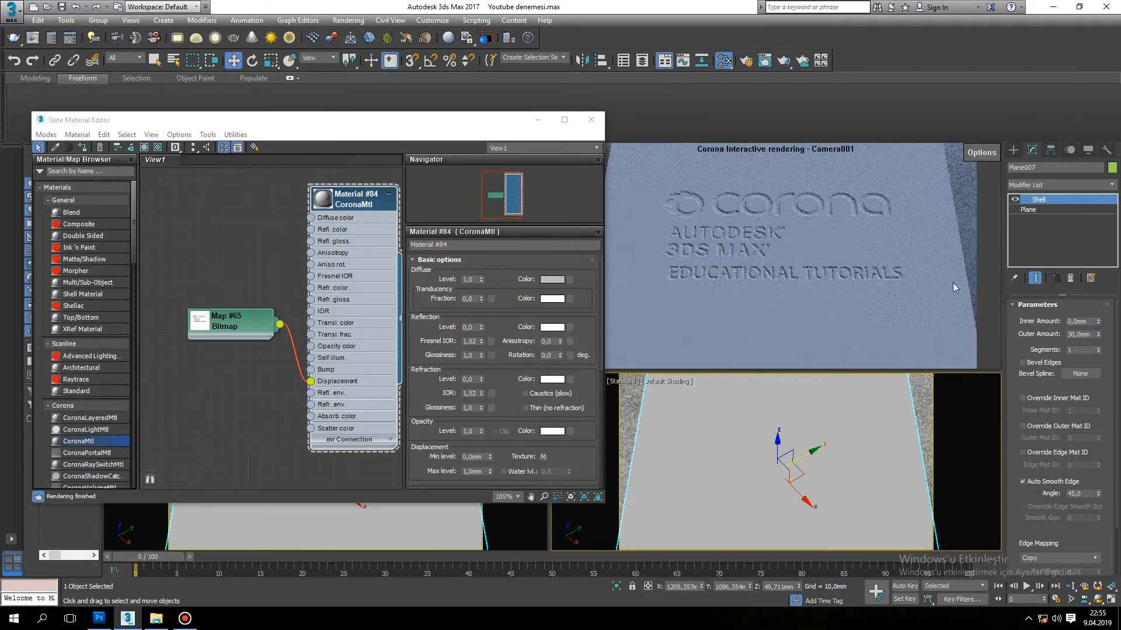
Set the CoronaMtl material's displacement max level to 5 mm.
double_click(215, 321)
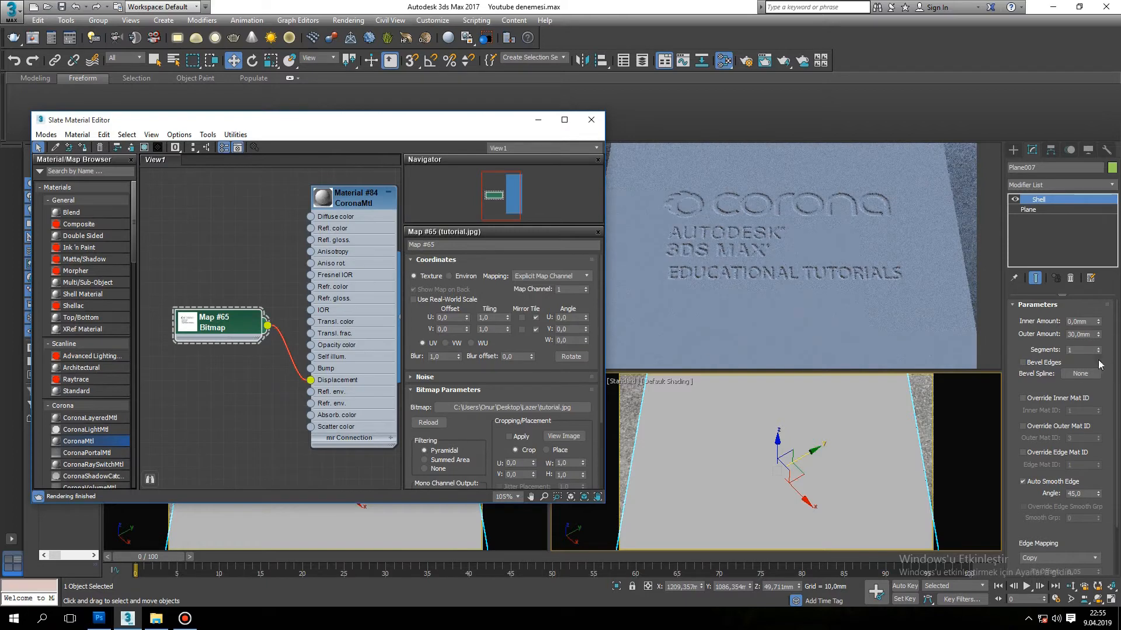
double_click(352, 200)
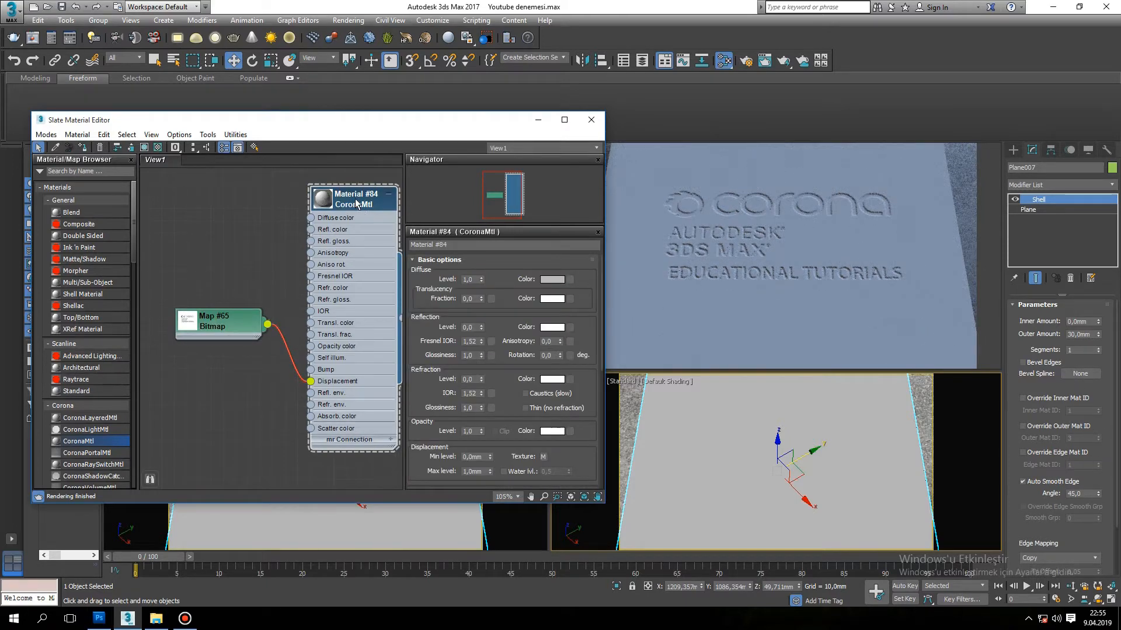
drag(602, 286, 600, 352)
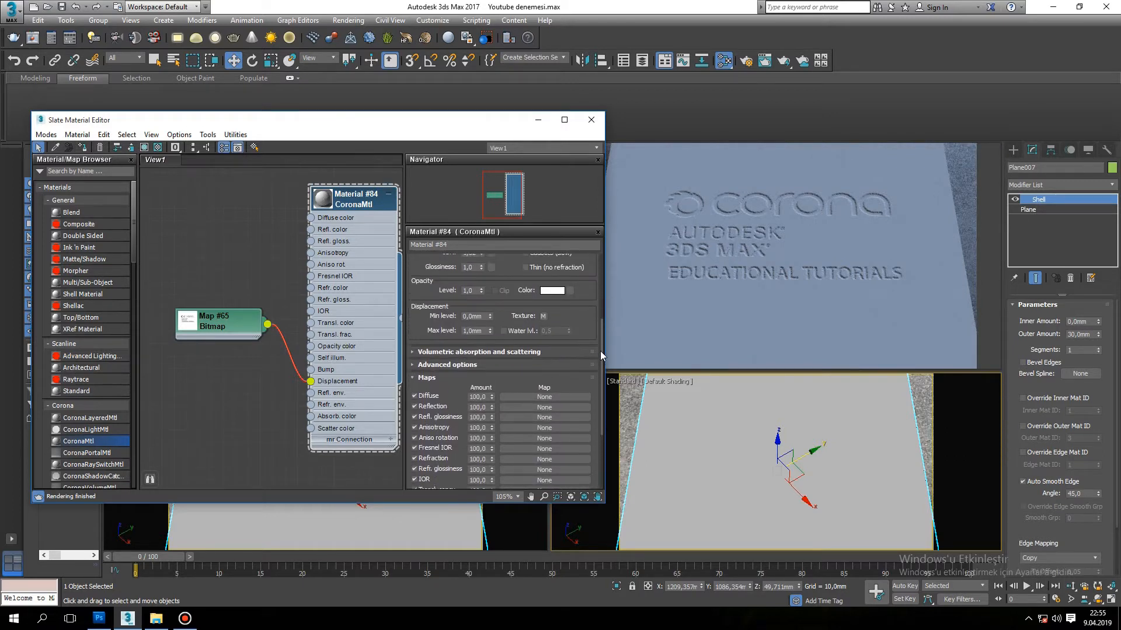
double_click(474, 331)
text(5)
key(Return)
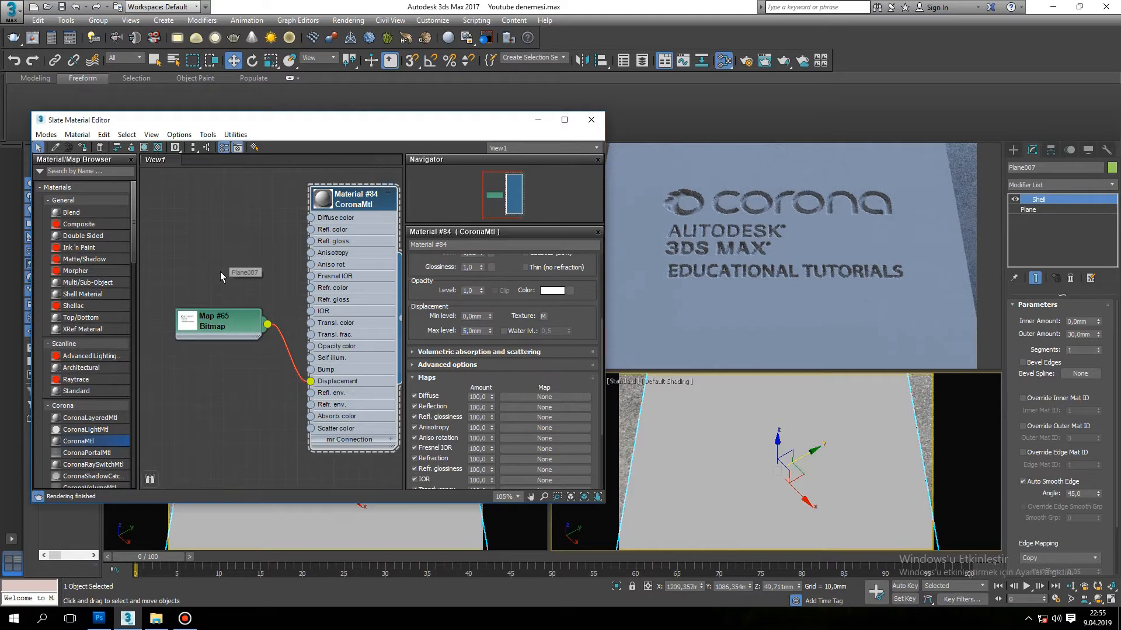
Connect a Bitmap map using the Wood Texture image to the Diffuse color input, and space out the two bitmap nodes.
drag(225, 330, 213, 391)
click(258, 250)
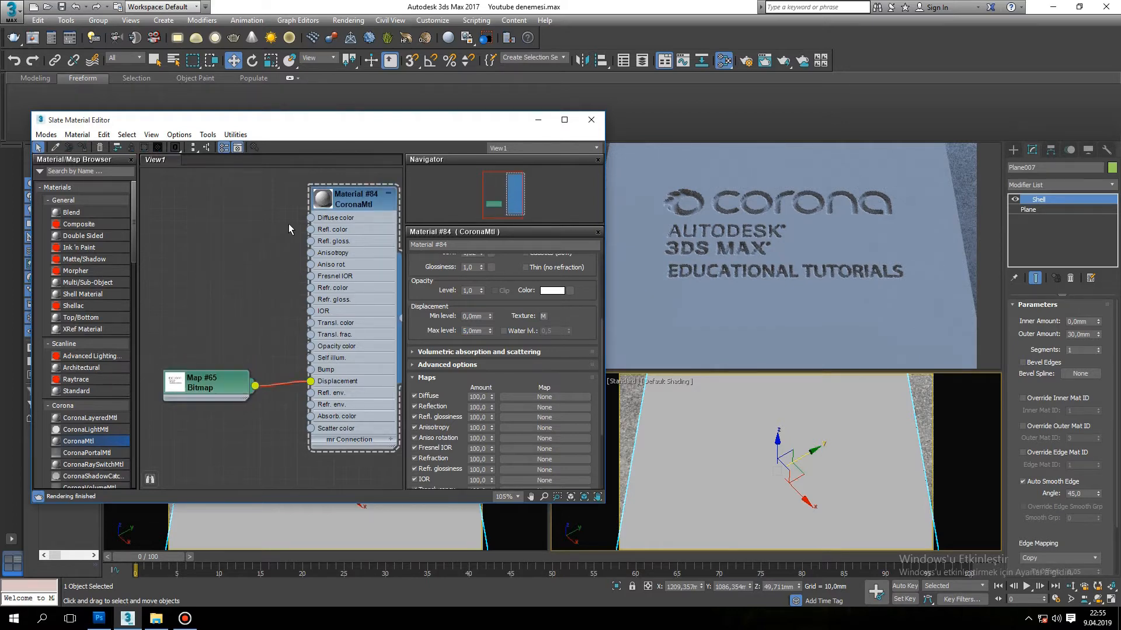
scroll(312, 238, down, 1)
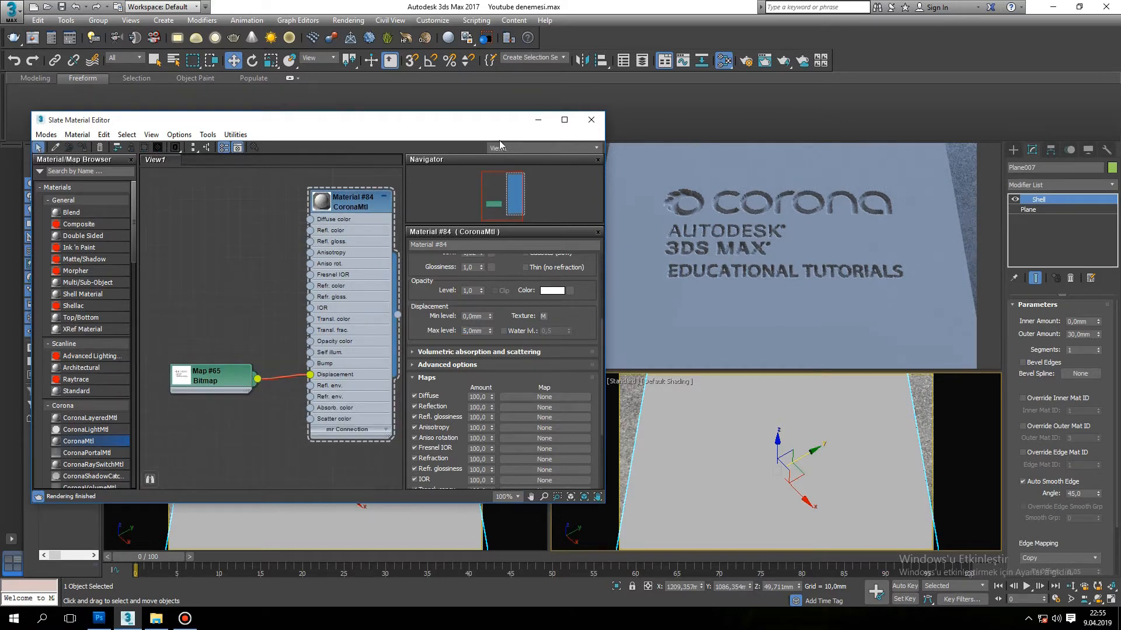
drag(488, 125, 455, 114)
scroll(281, 223, up, 2)
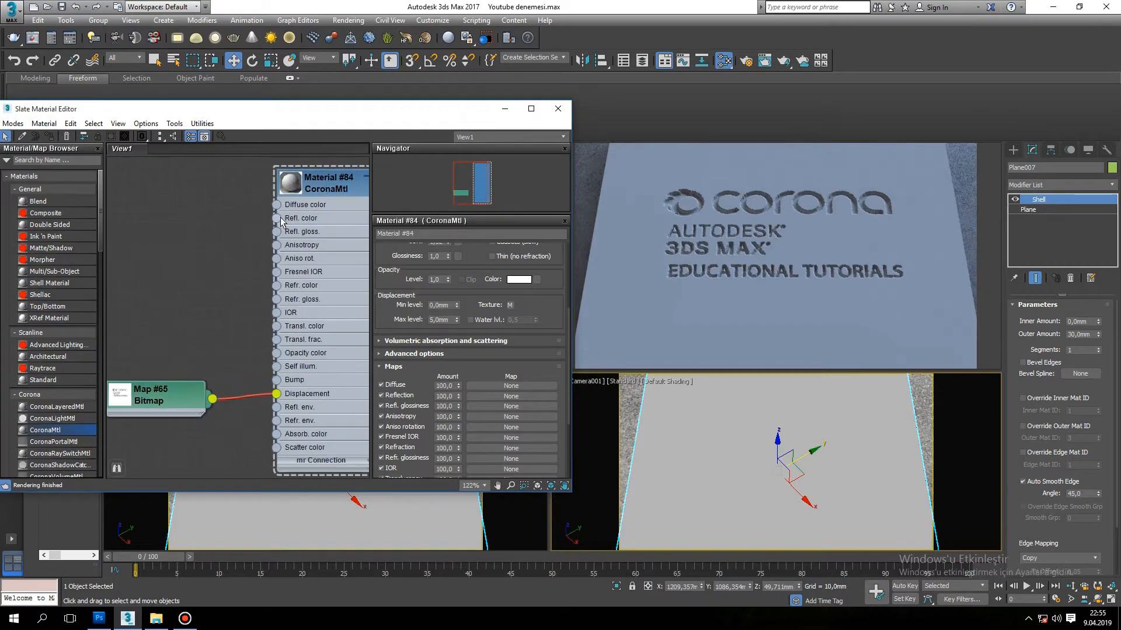
drag(276, 205, 209, 206)
click(320, 179)
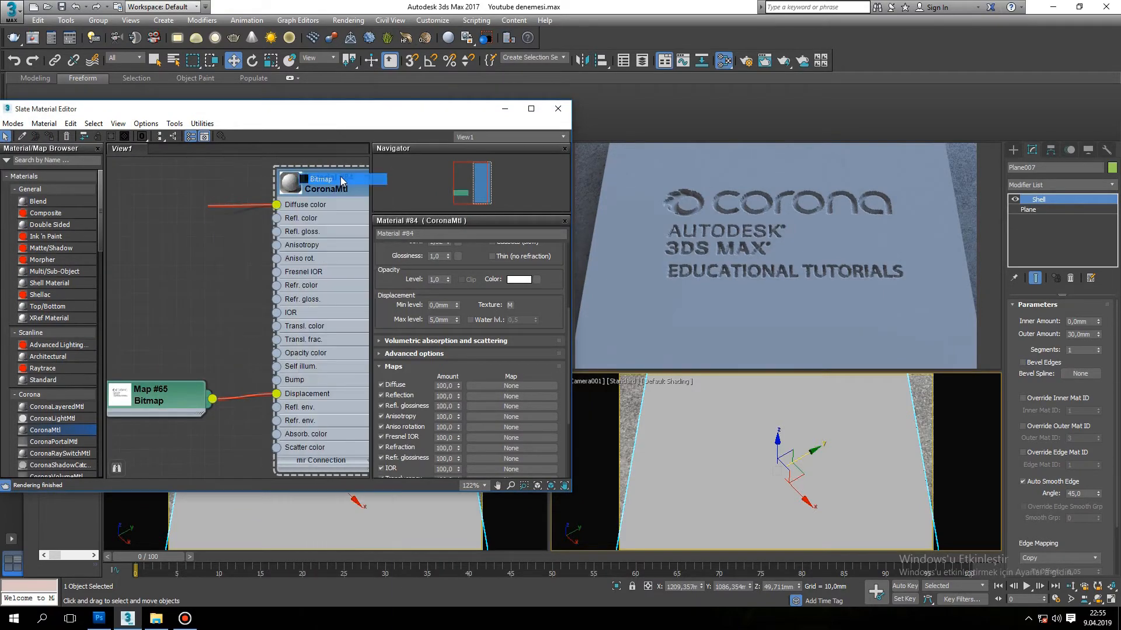
click(344, 90)
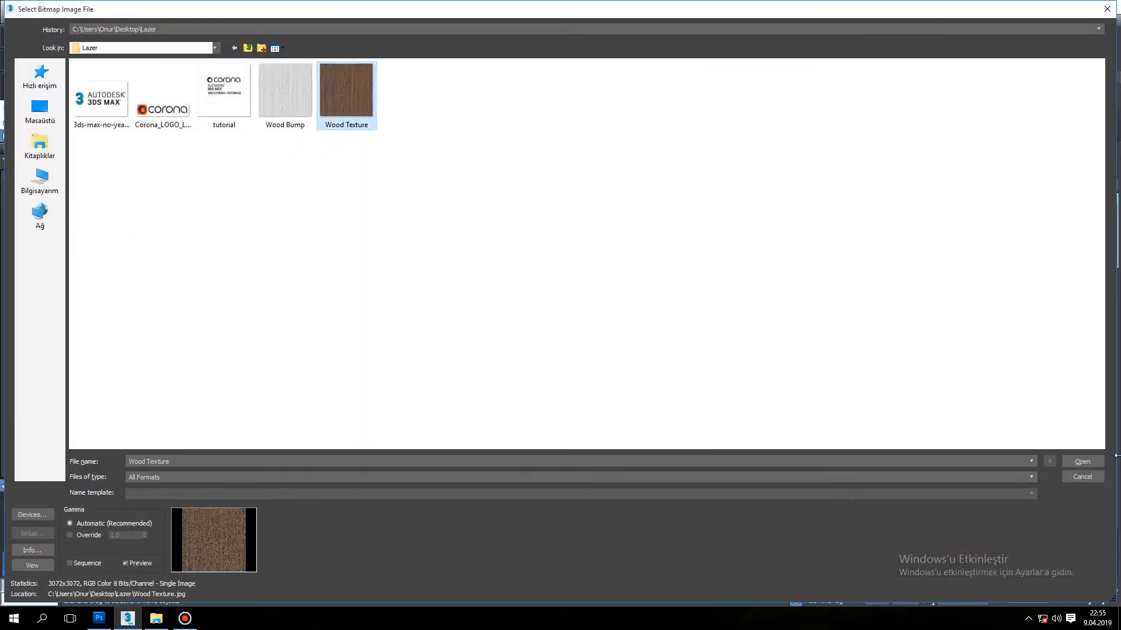
click(1081, 462)
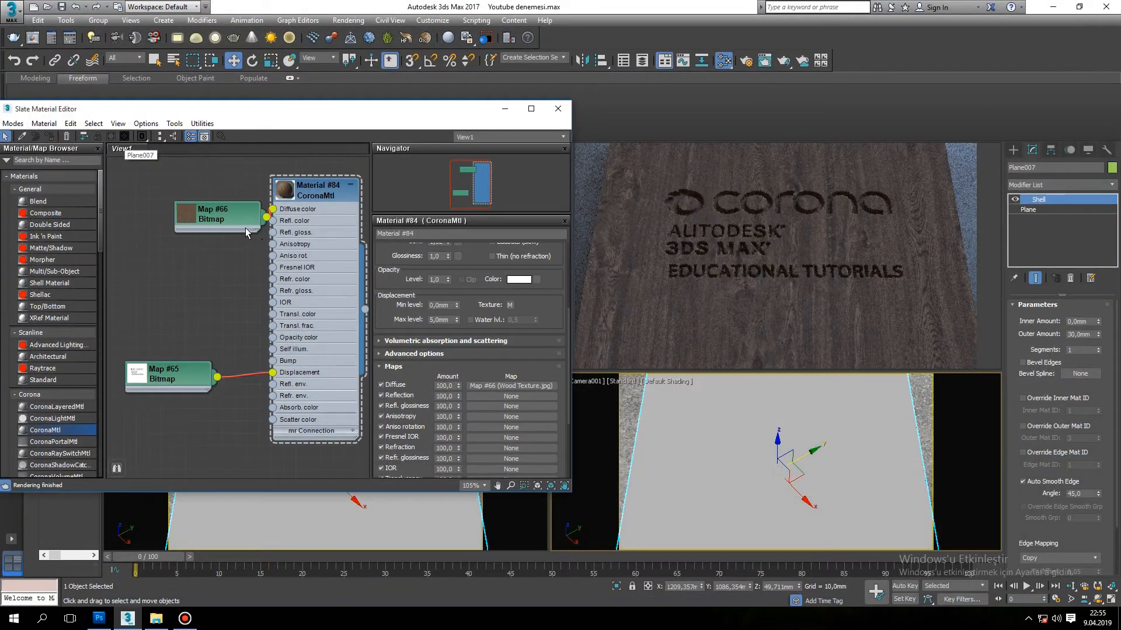
drag(237, 218, 188, 193)
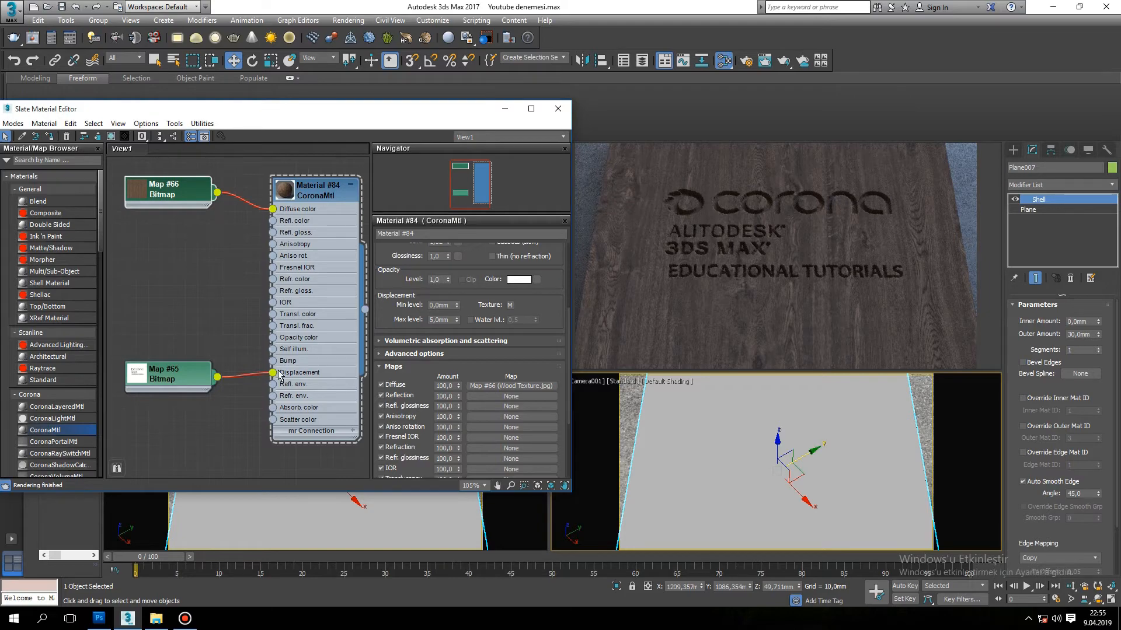
Add a Bitmap map using the Wood Bump image and connect it to the CoronaMtl material's Bump input.
drag(213, 296, 214, 297)
mouse_move(251, 299)
click(321, 178)
click(285, 96)
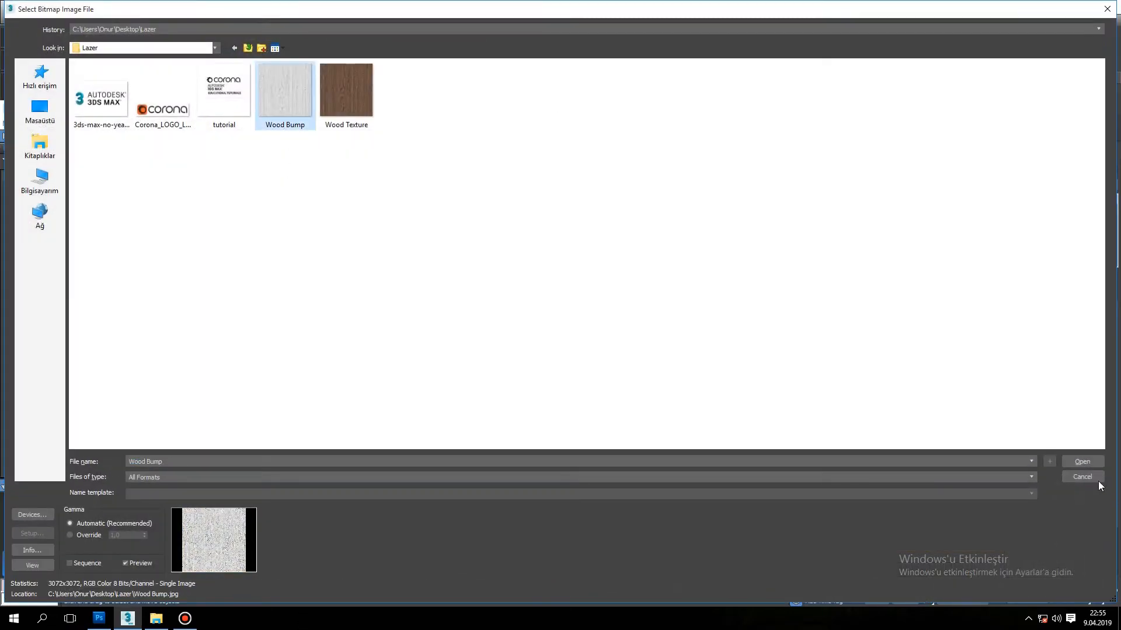
click(1081, 462)
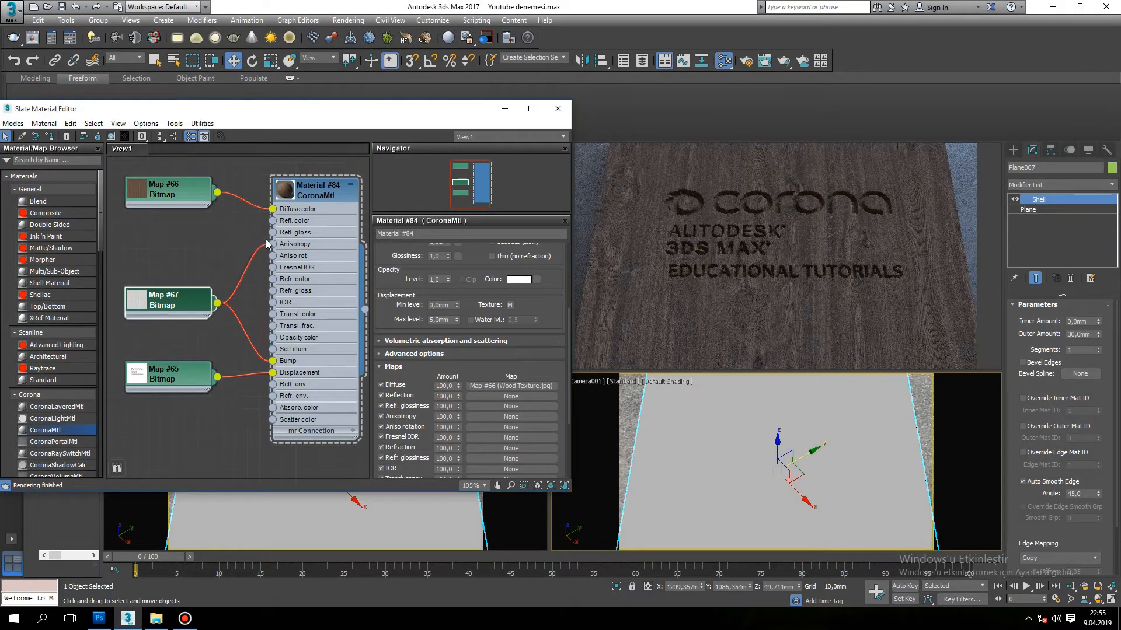
Connect the Wood Bump bitmap to the Refl. gloss. input as well and set the material's reflection level to 1.
drag(274, 235, 273, 233)
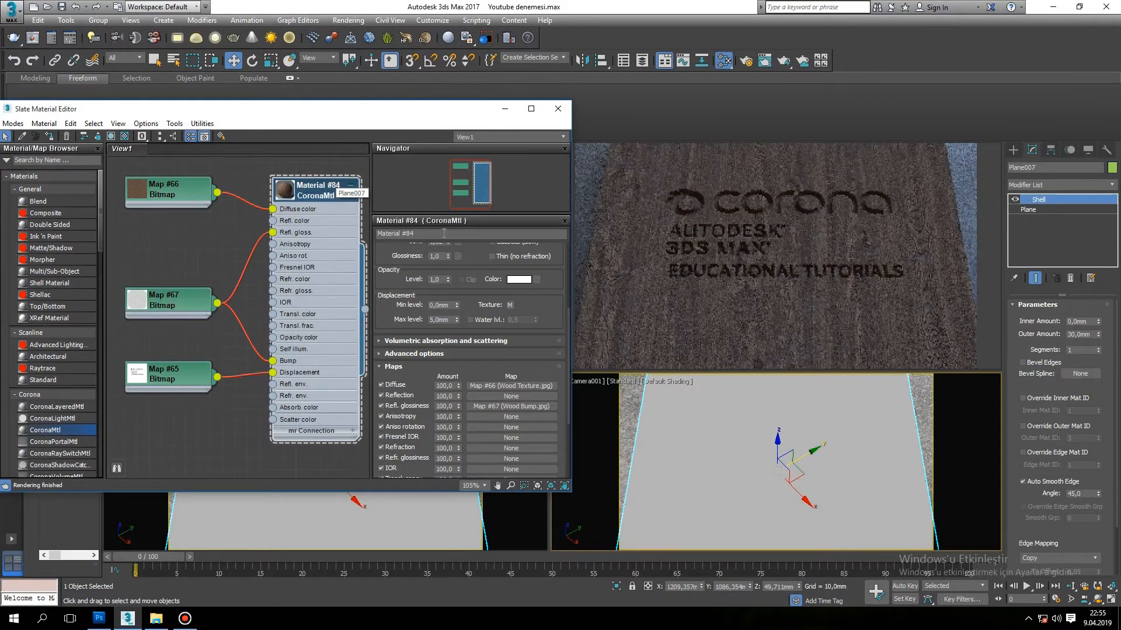
drag(569, 371, 569, 260)
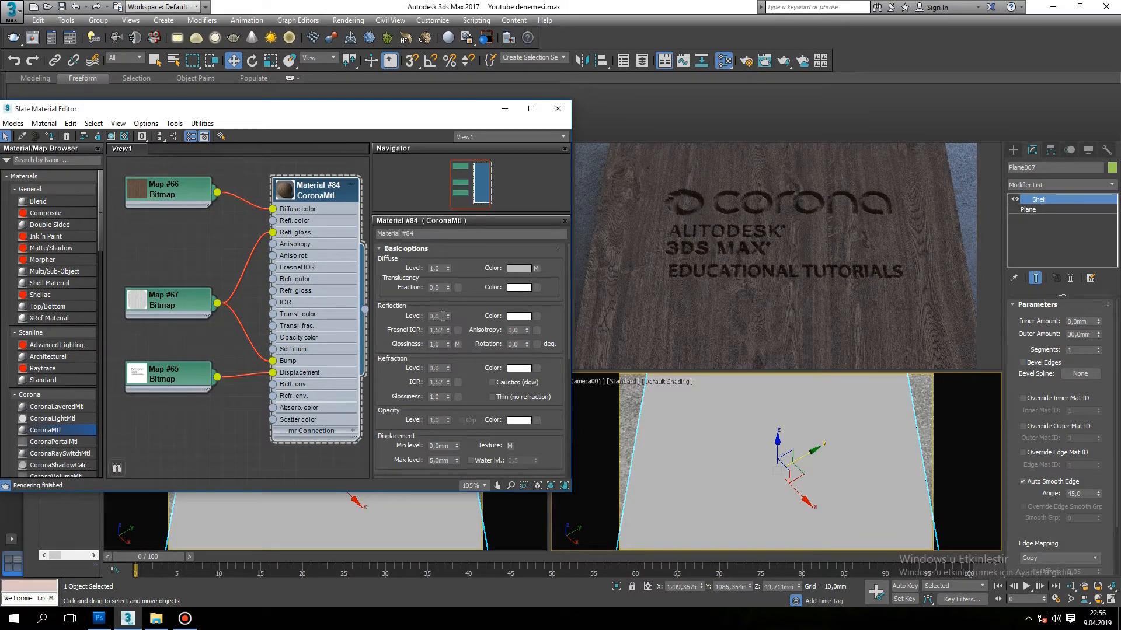
key(Return)
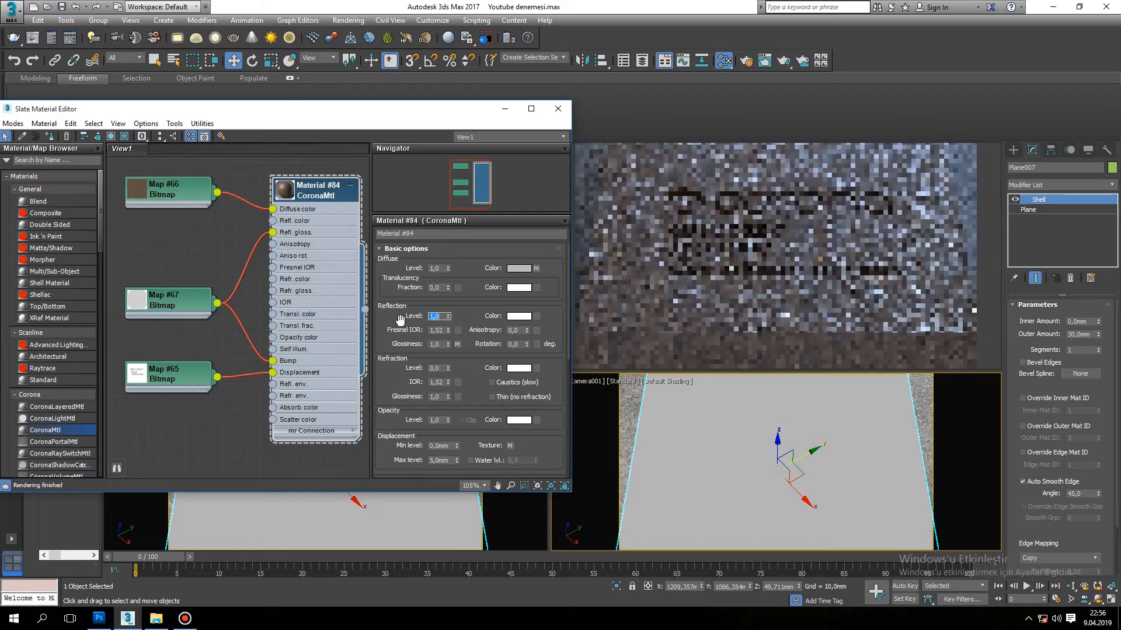
Duplicate the Wood Bump bitmap node, connect the copy to Refl. gloss. in place of the original, and arrange it above the original.
click(186, 303)
scroll(228, 245, down, 3)
middle_drag(222, 247, 260, 291)
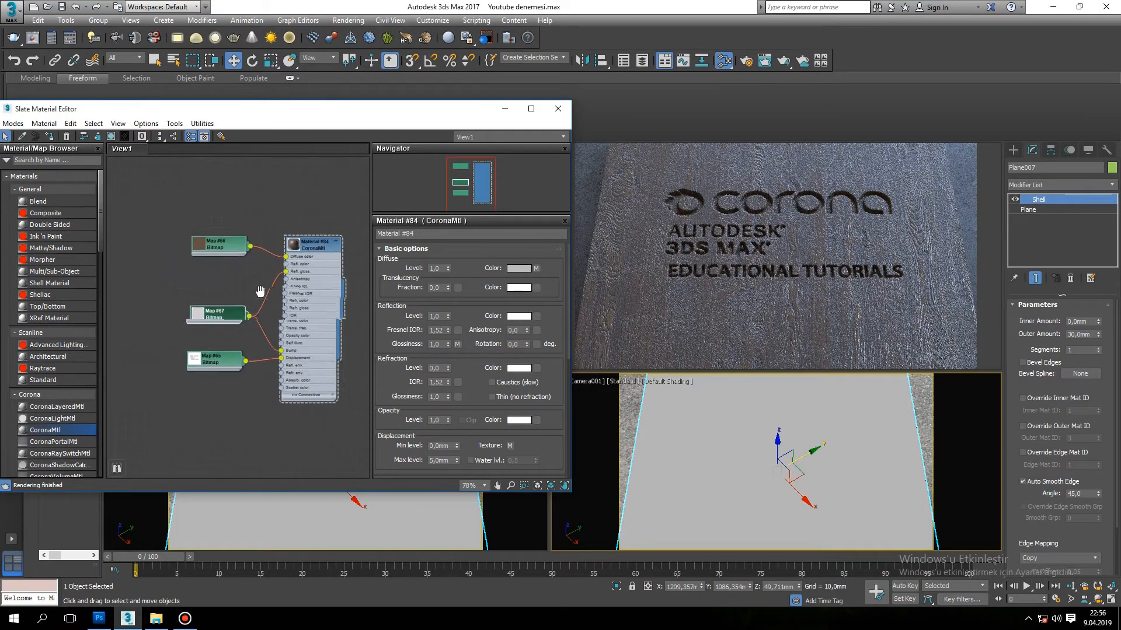
drag(236, 319, 193, 328)
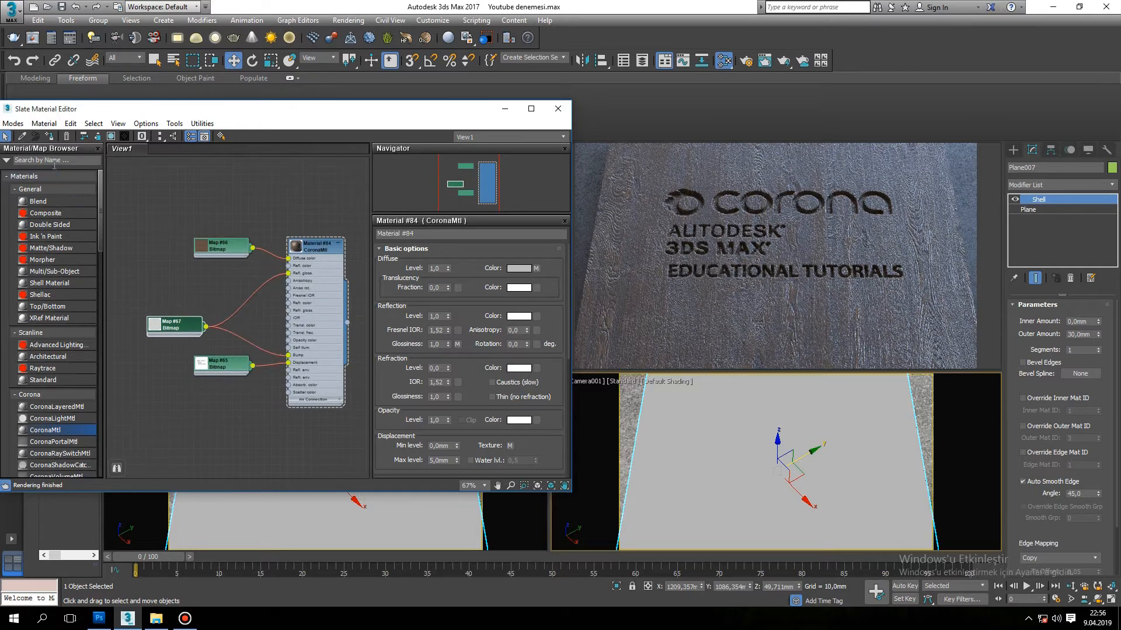
click(58, 160)
text(color)
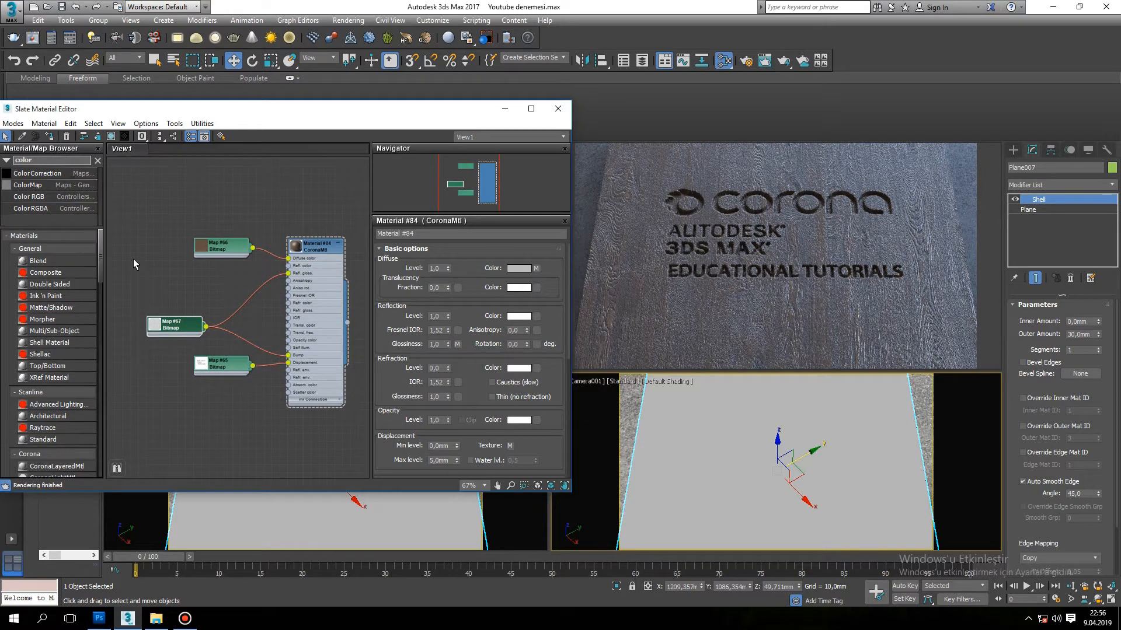
click(166, 309)
click(175, 325)
shift+drag(174, 327, 150, 295)
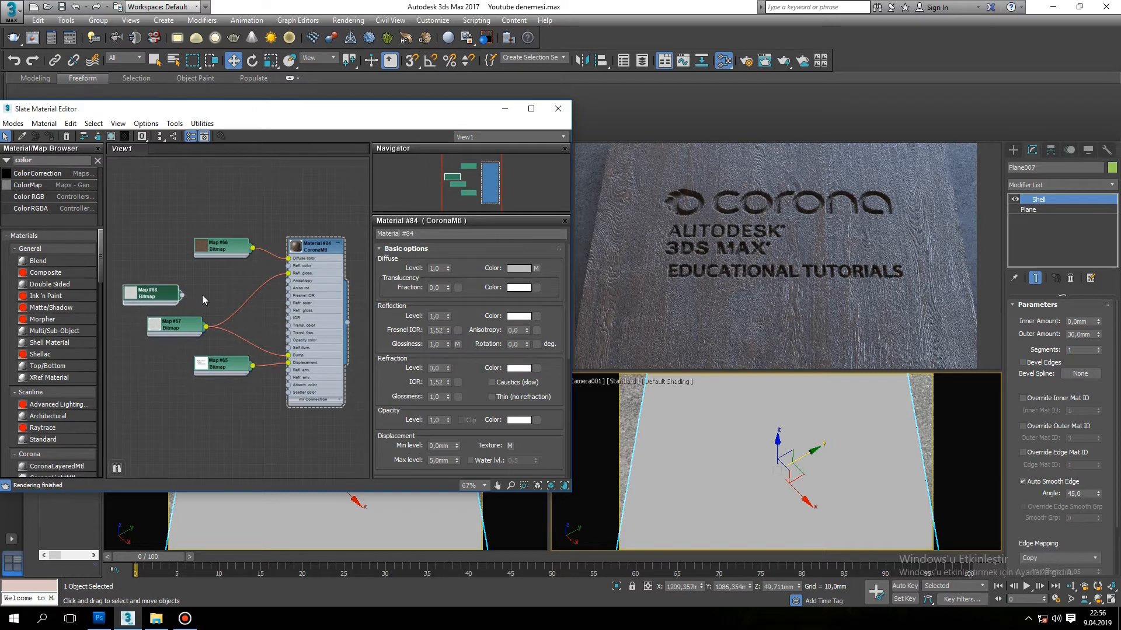
drag(289, 275, 289, 274)
drag(152, 299, 177, 291)
Enable the color map on the Wood Bump copy and bend its curve by pulling the Bezier-Corner end point's handle down to about the 0 level.
double_click(177, 290)
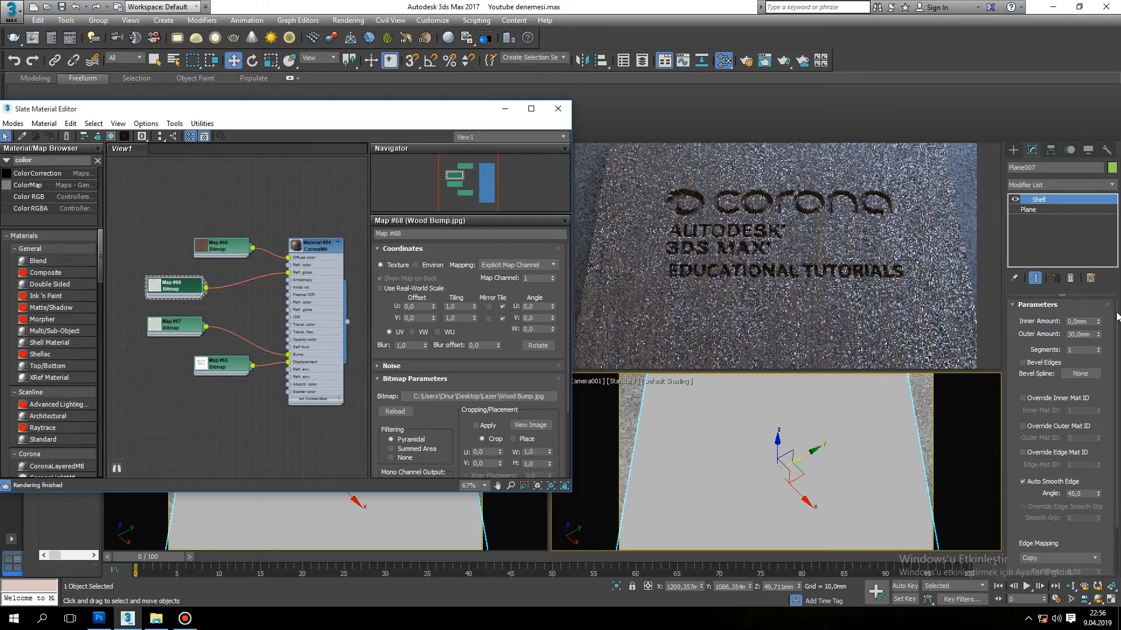
drag(568, 325, 582, 468)
click(453, 472)
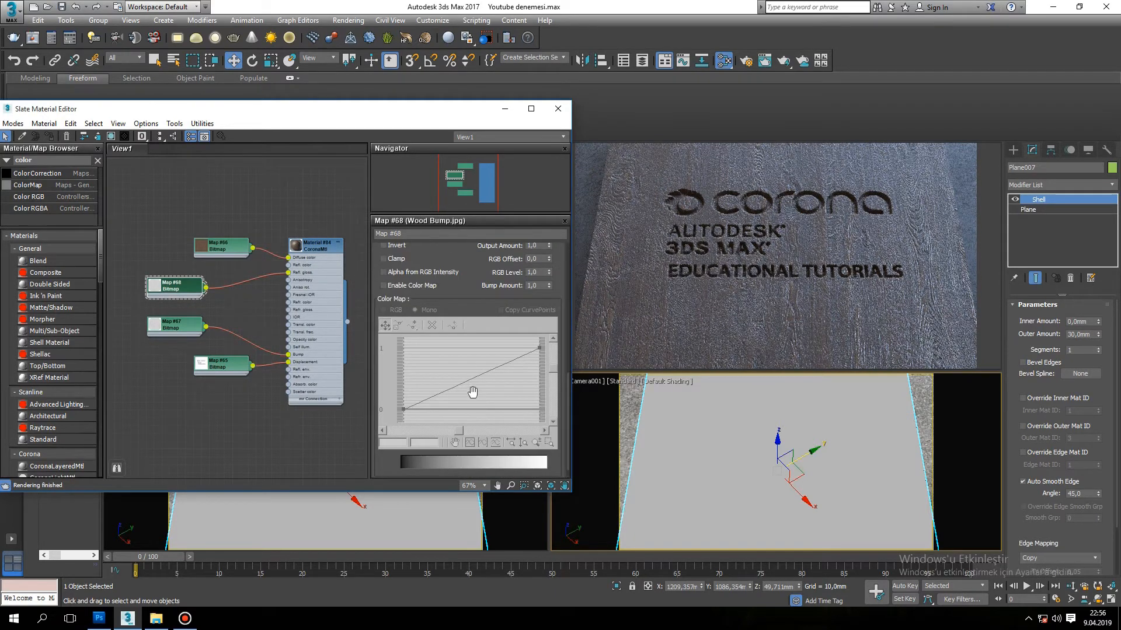
click(397, 286)
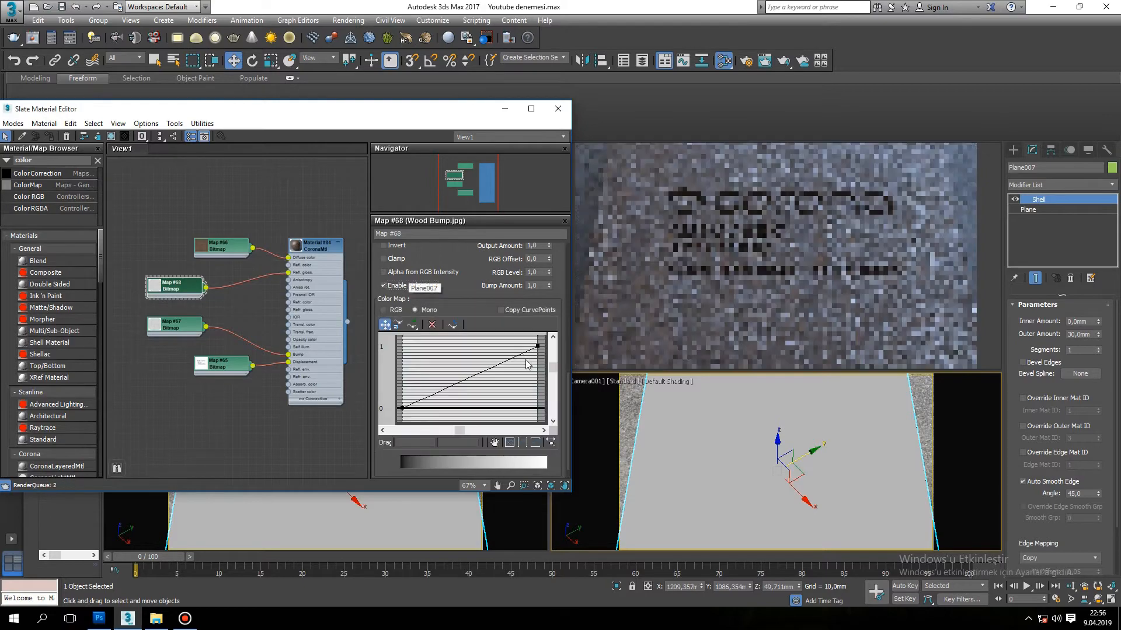
right_click(537, 347)
click(562, 378)
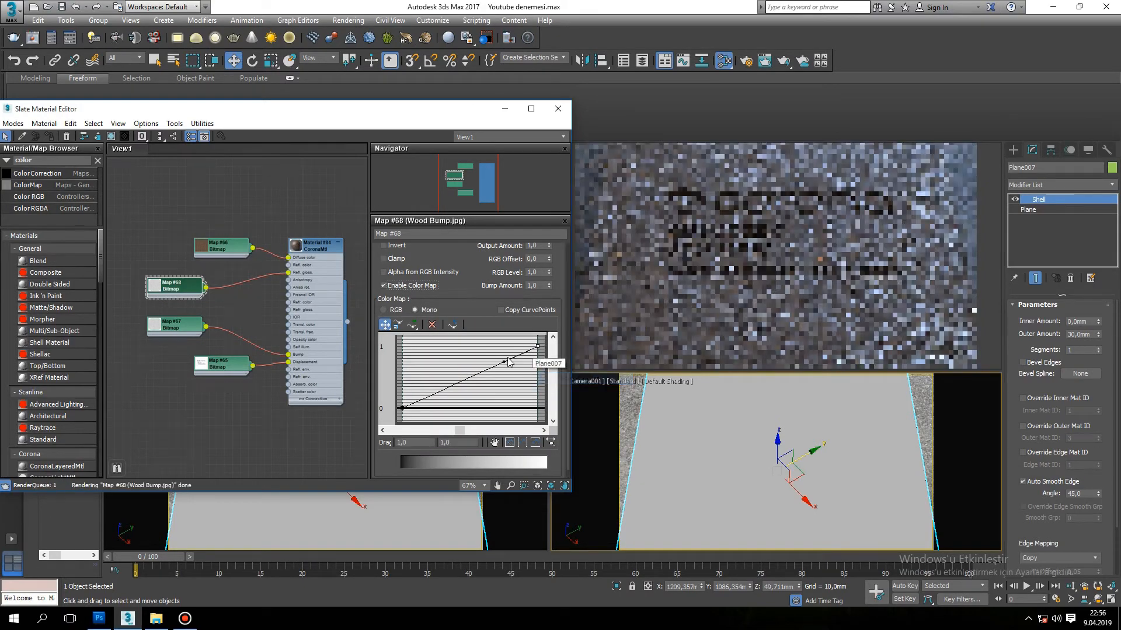
drag(531, 356, 531, 437)
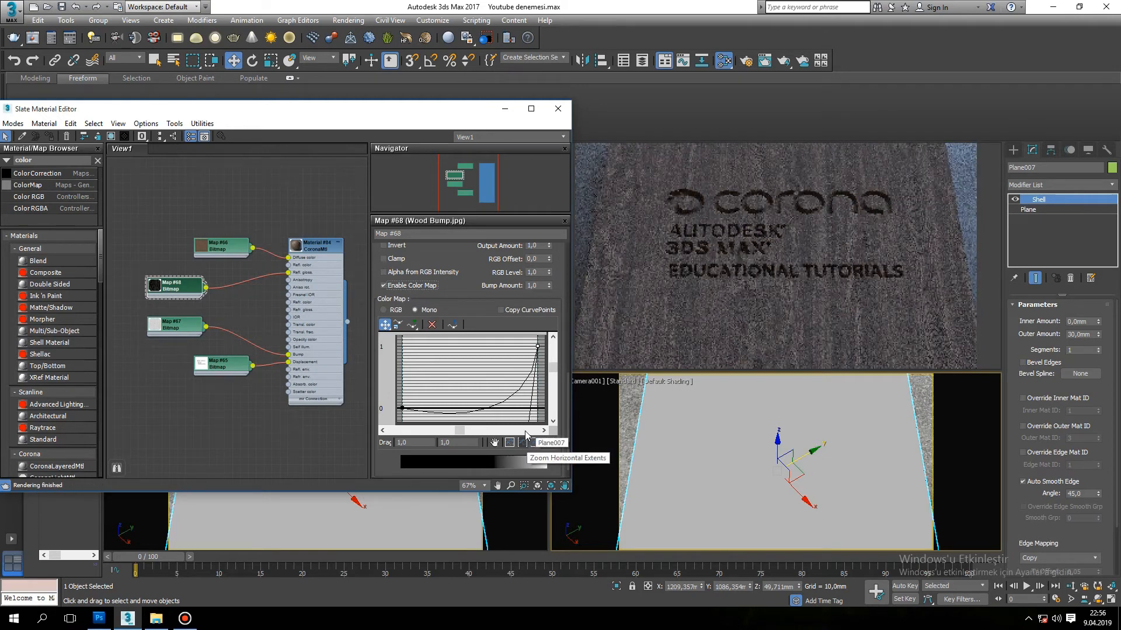
drag(554, 369, 515, 367)
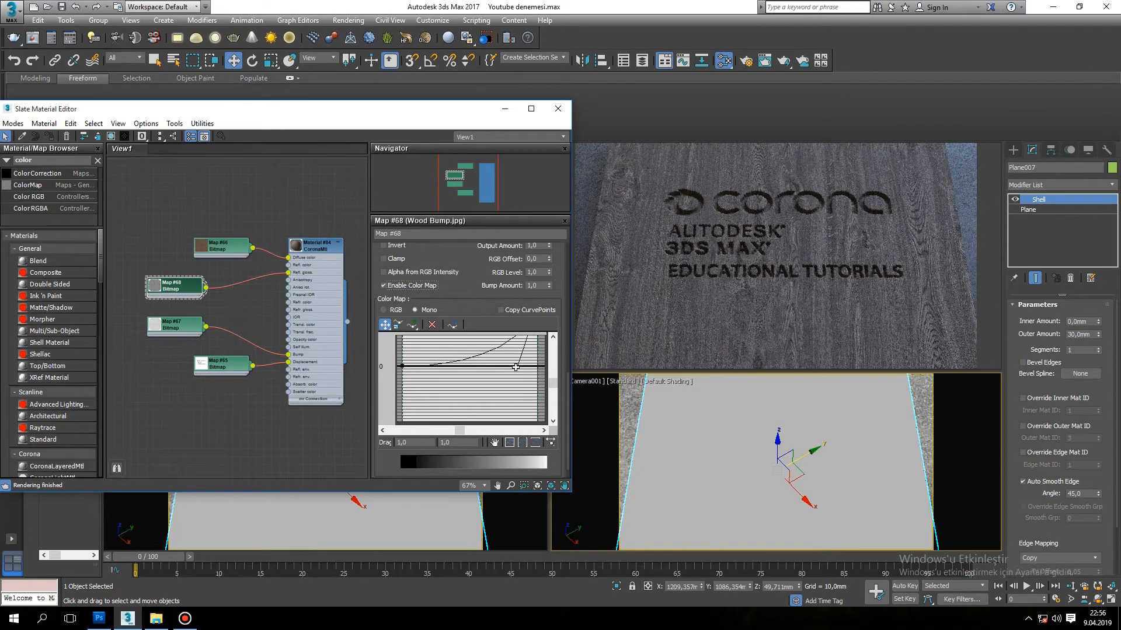
Move the Wood Texture bitmap node aside and add a CoronaAO map above the CoronaMtl material.
drag(244, 246, 197, 239)
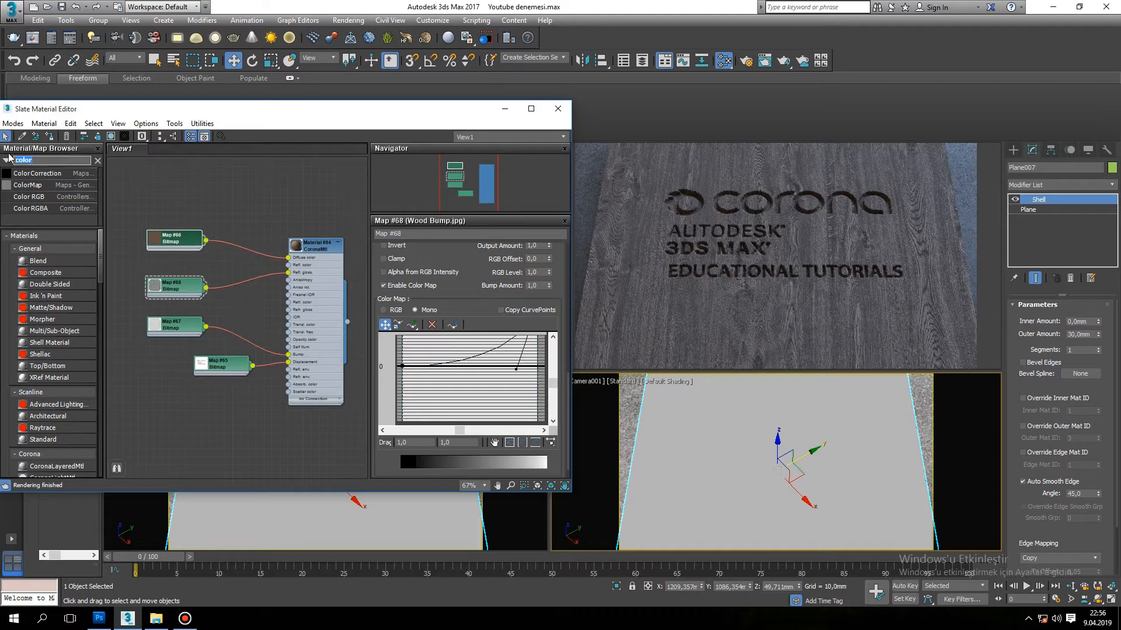
text(coronaao)
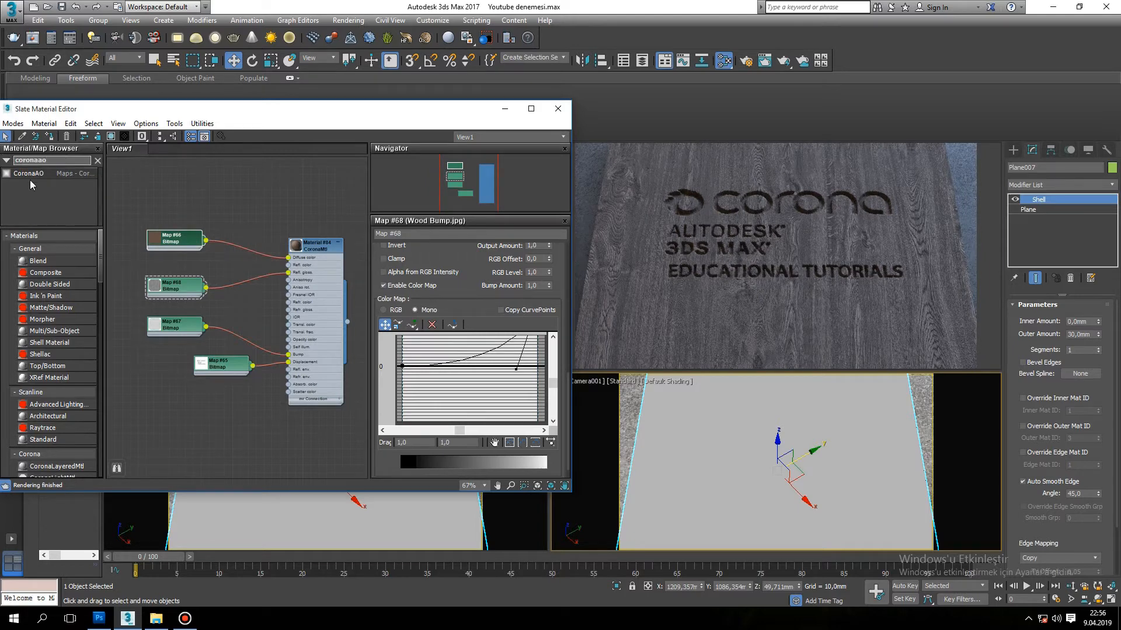
drag(42, 178, 129, 208)
drag(255, 204, 255, 206)
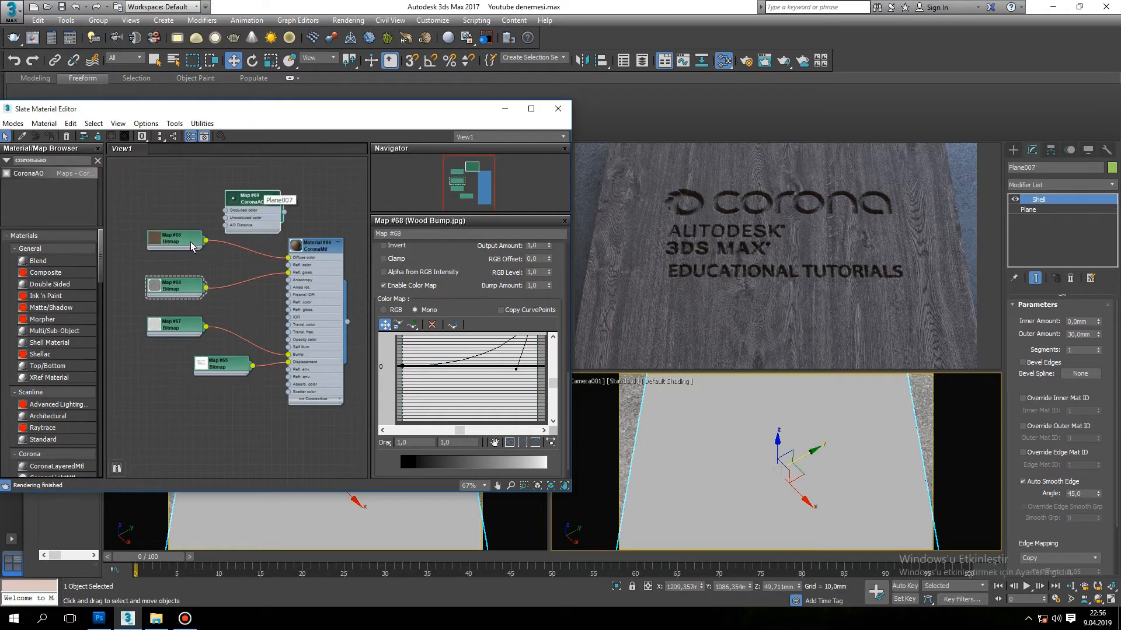
Connect the Wood Texture bitmap to CoronaAO's Occluded color and the CoronaAO map to the material's Diffuse color.
drag(204, 250, 181, 217)
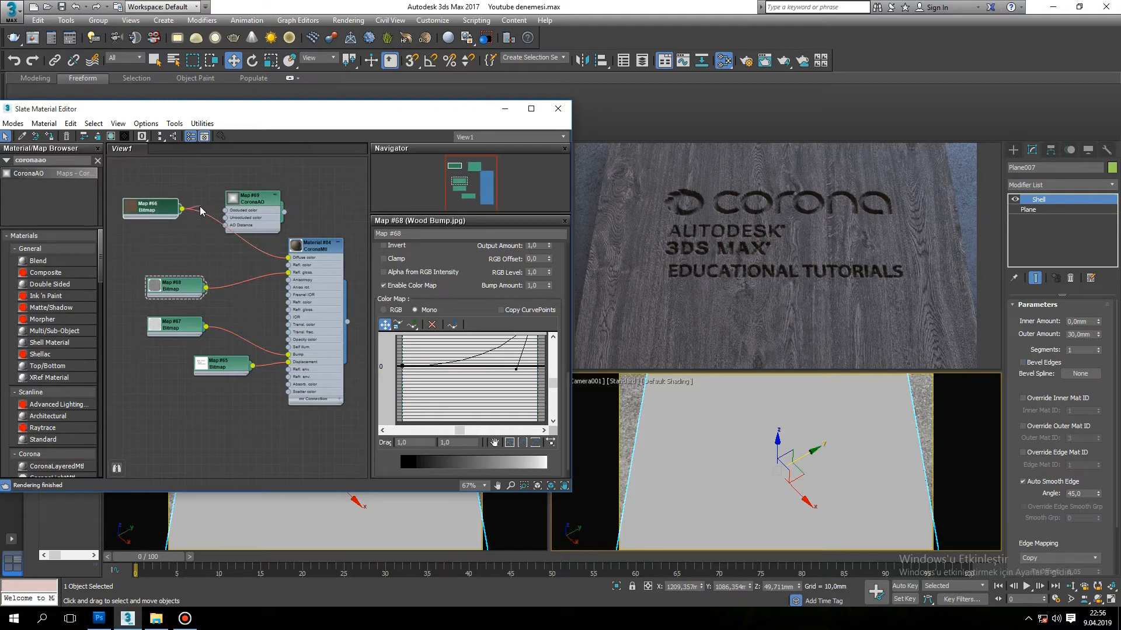
drag(250, 201, 233, 185)
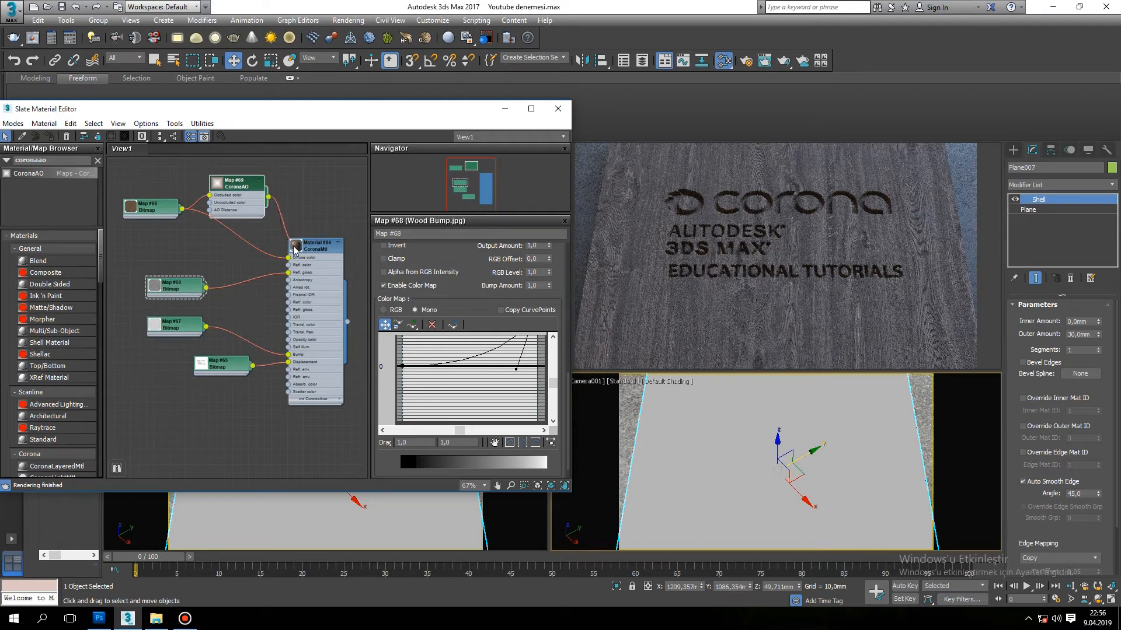
drag(288, 260, 288, 258)
Duplicate the Wood Texture bitmap node and connect the copy to CoronaAO's Unoccluded color input.
mouse_move(240, 180)
mouse_down()
mouse_move(240, 204)
mouse_move(239, 183)
mouse_up()
scroll(280, 238, down, 1)
middle_drag(280, 239, 298, 264)
mouse_move(176, 233)
mouse_down()
mouse_move(166, 201)
mouse_move(171, 230)
mouse_up()
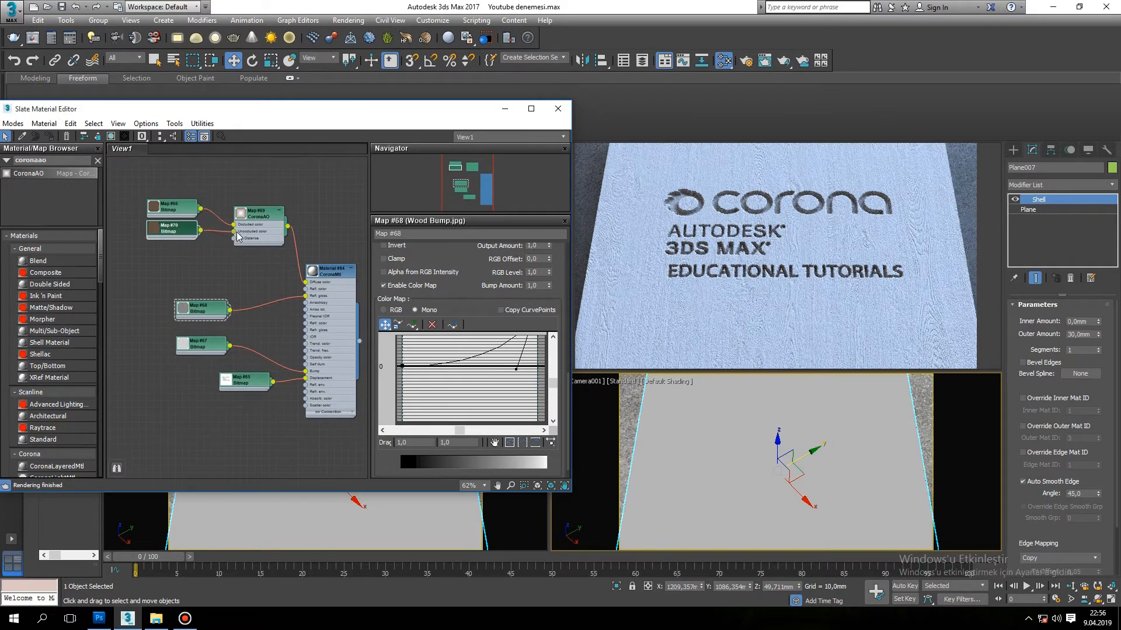
mouse_move(180, 229)
mouse_down()
mouse_move(180, 240)
mouse_move(171, 227)
mouse_up()
Enable the color map on the occluded Wood Texture bitmap and bend its curve downward with a Bezier-Corner end point.
double_click(177, 213)
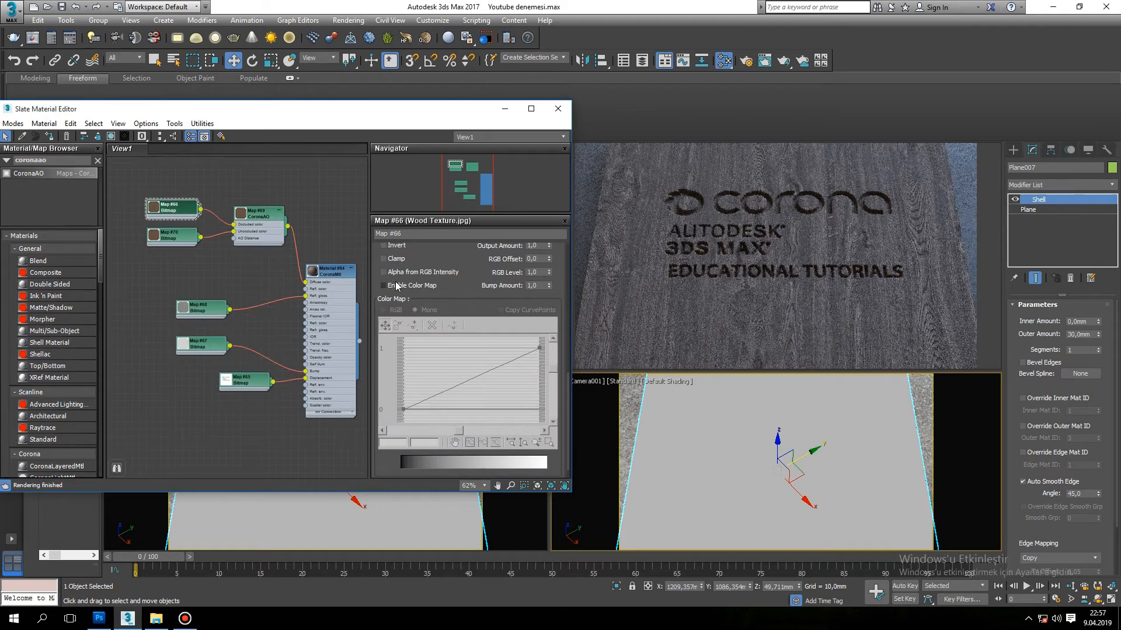
click(396, 286)
right_click(539, 348)
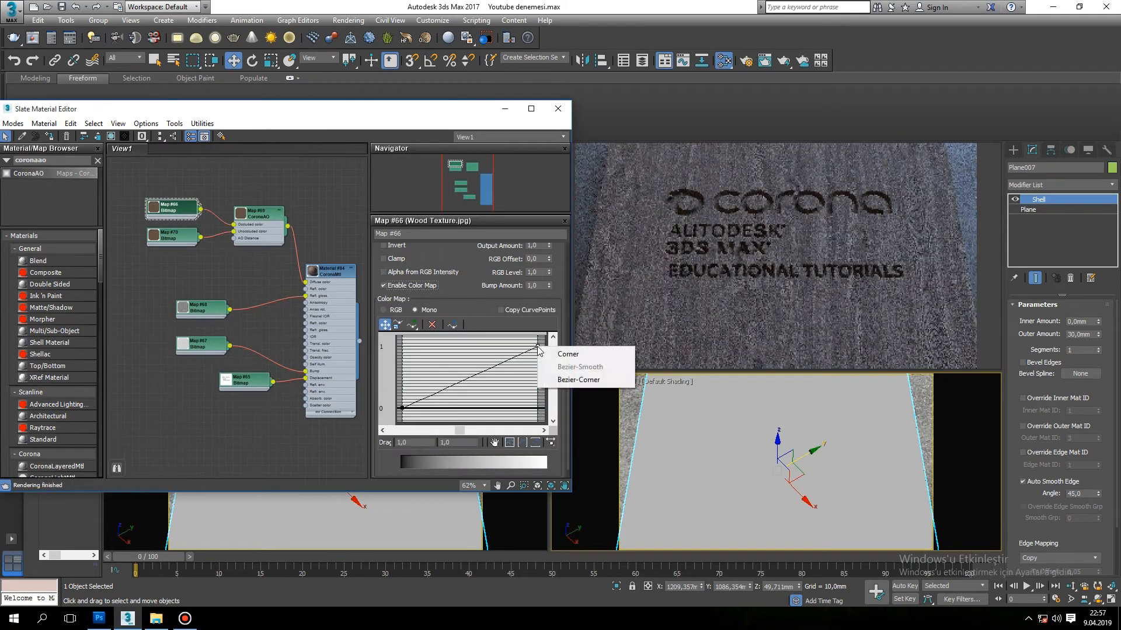
click(577, 380)
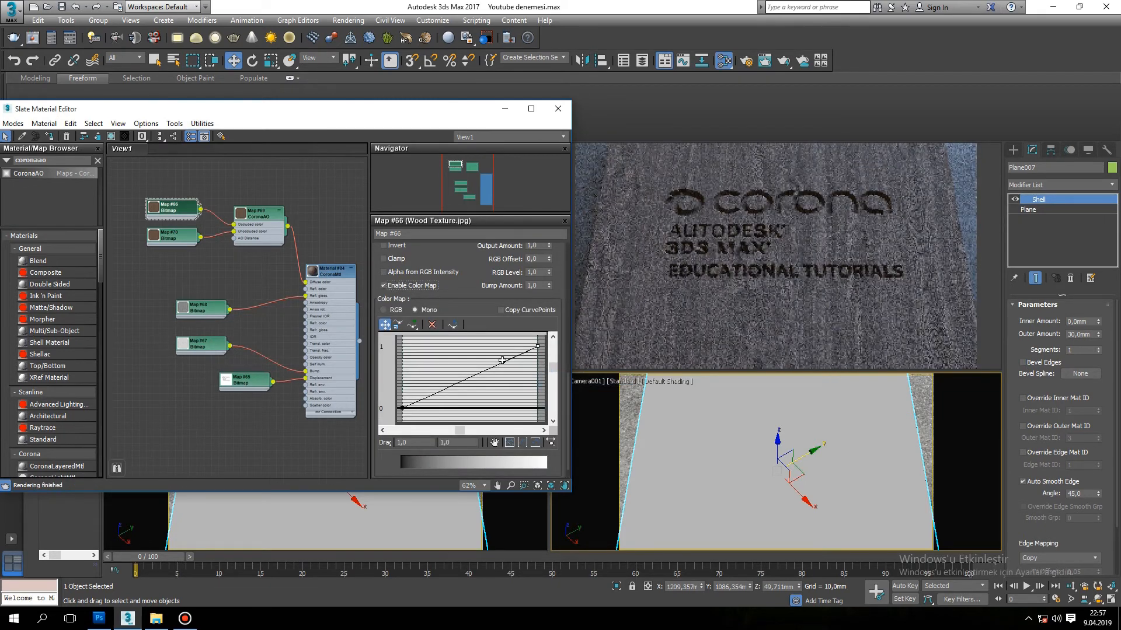
drag(506, 367, 509, 370)
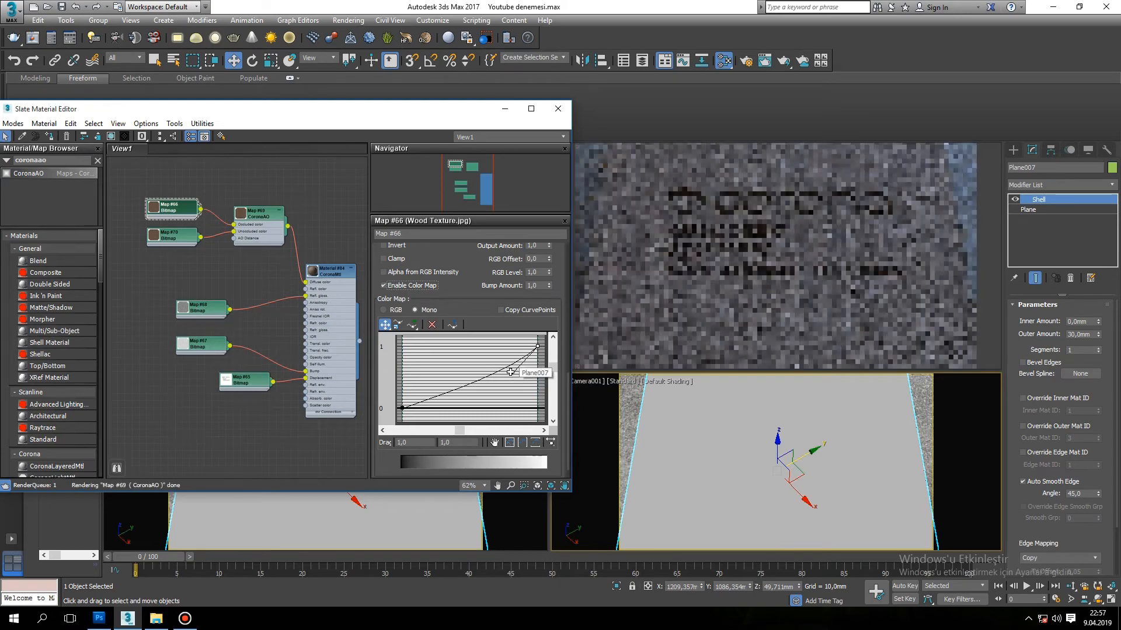
drag(514, 374, 525, 388)
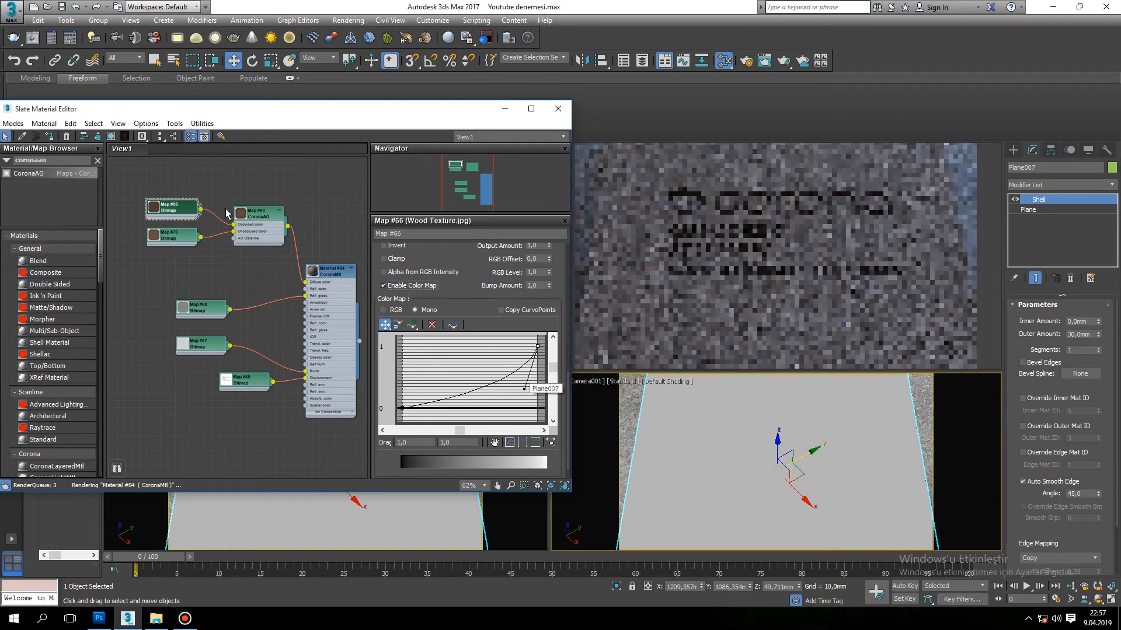
Set the CoronaAO map's color spread to 0.5 and its max distance to 20 mm.
click(259, 217)
click(260, 216)
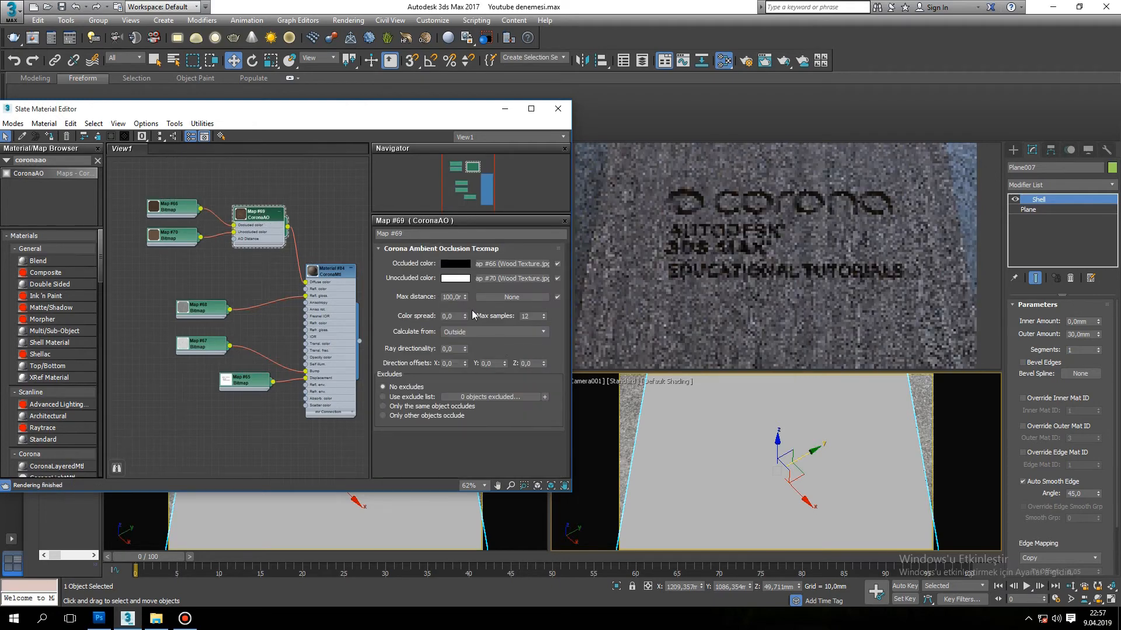
text(5)
key(Return)
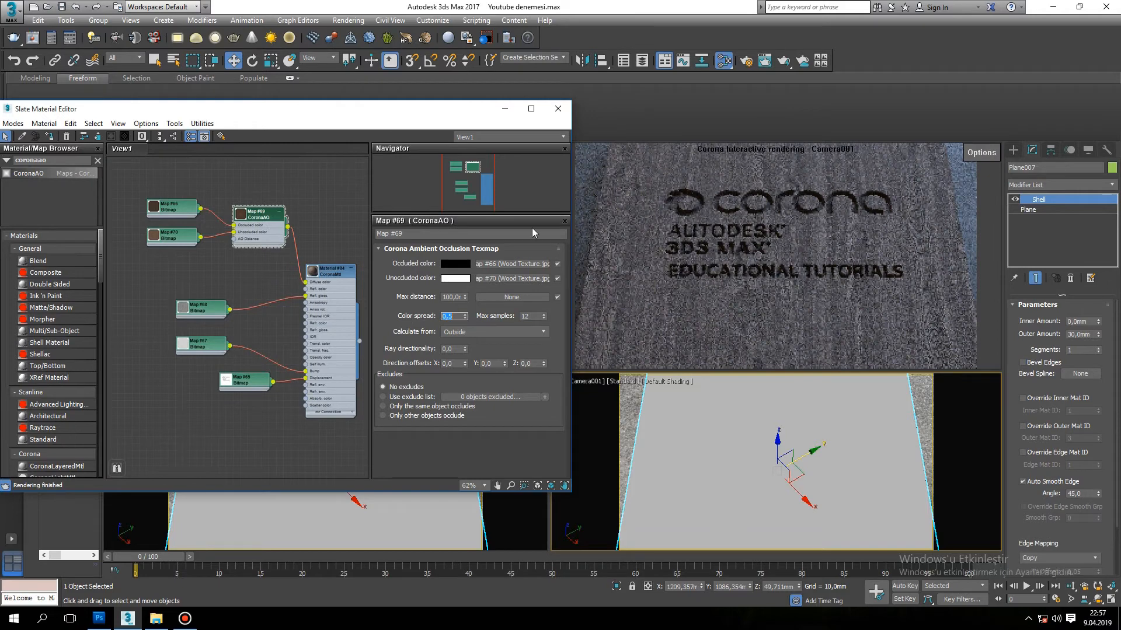
text(20)
key(Return)
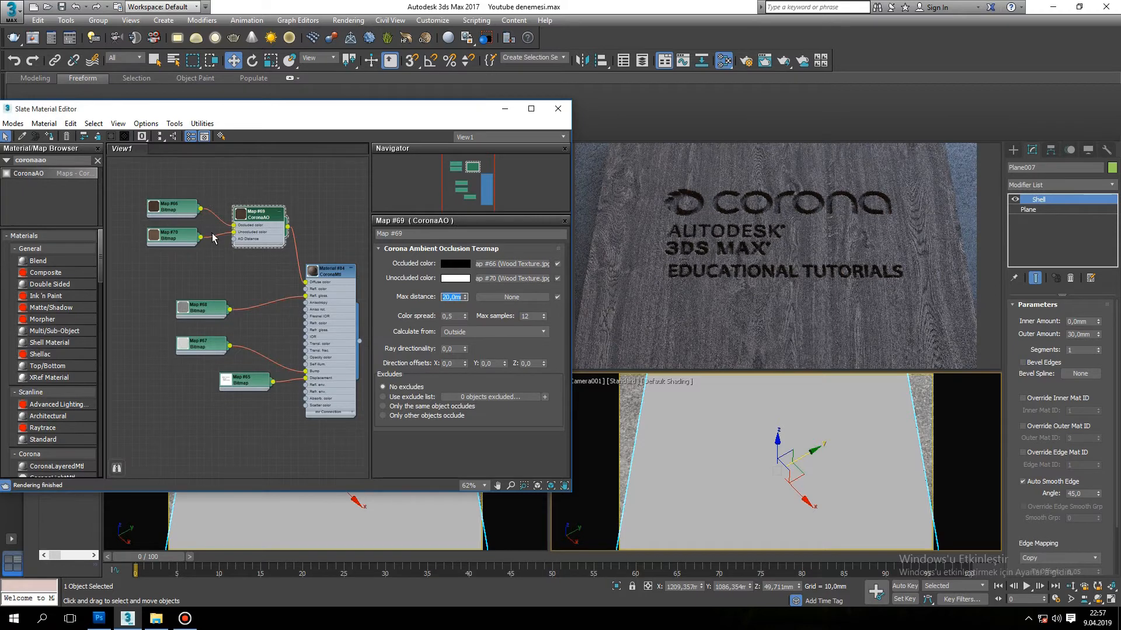
Darken the occluded Wood Texture bitmap further by pulling its color map curve handle down to about the 0 level.
double_click(184, 216)
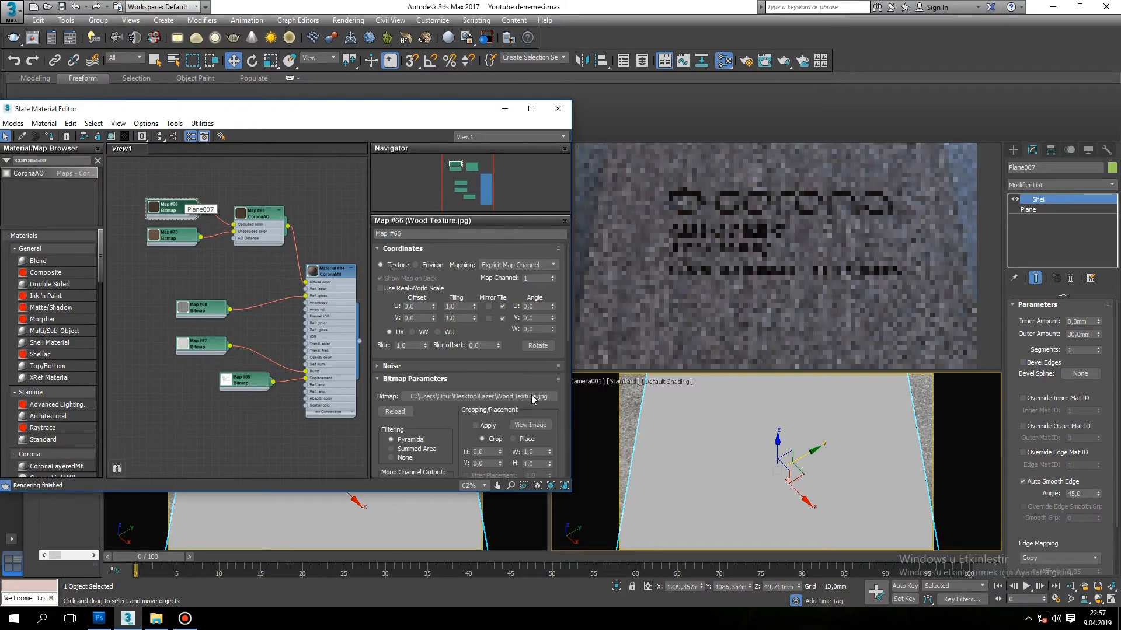
drag(569, 328, 526, 465)
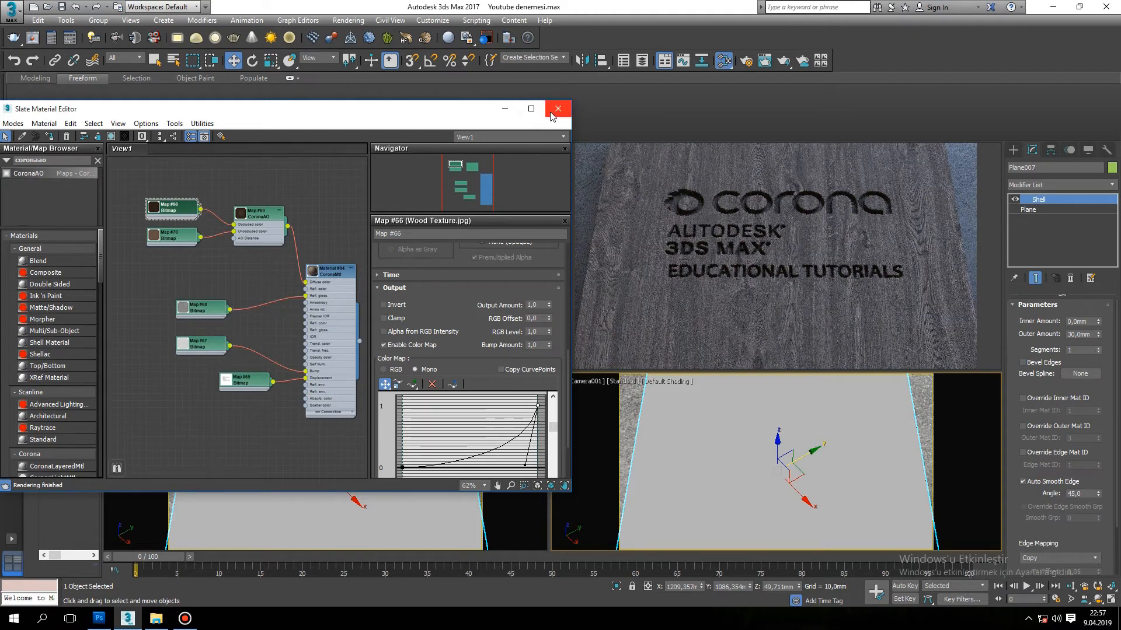
Dolly Camera001 in and back out to examine the engraved lettering in the interactive render, and reopen the Slate Material Editor.
click(505, 109)
middle_drag(789, 458, 788, 459)
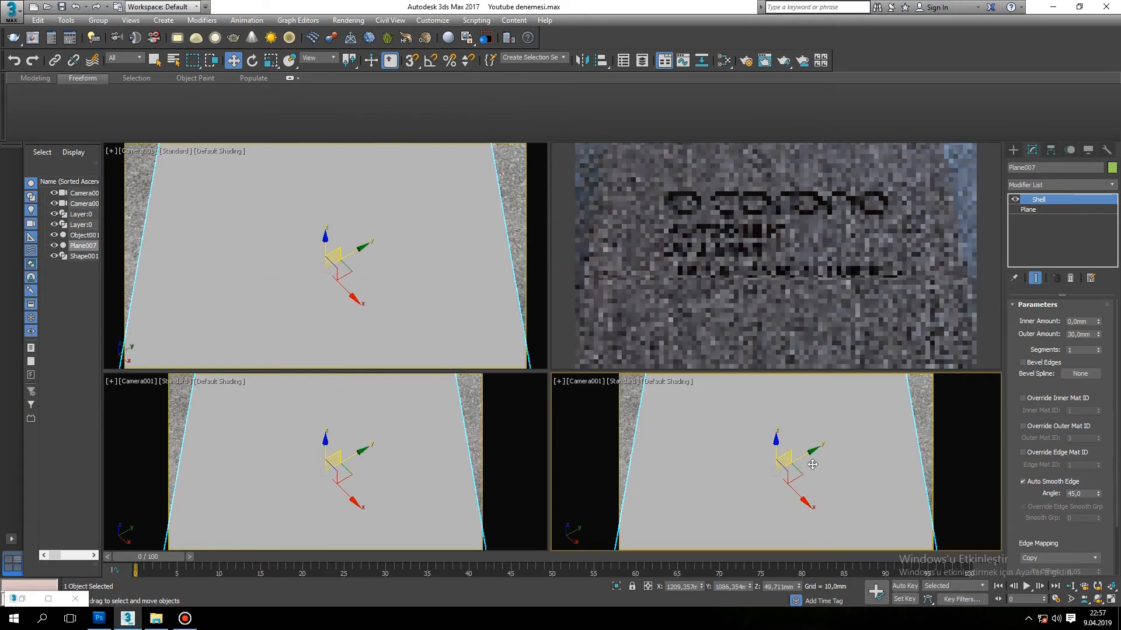
click(1072, 586)
drag(848, 526, 849, 502)
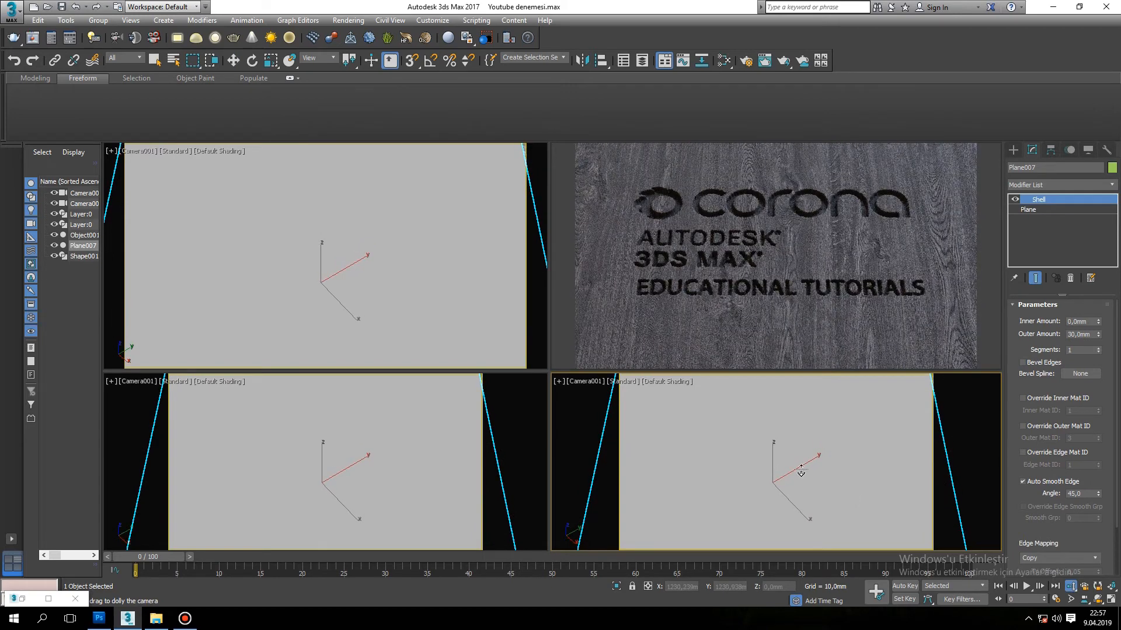
drag(758, 459, 764, 473)
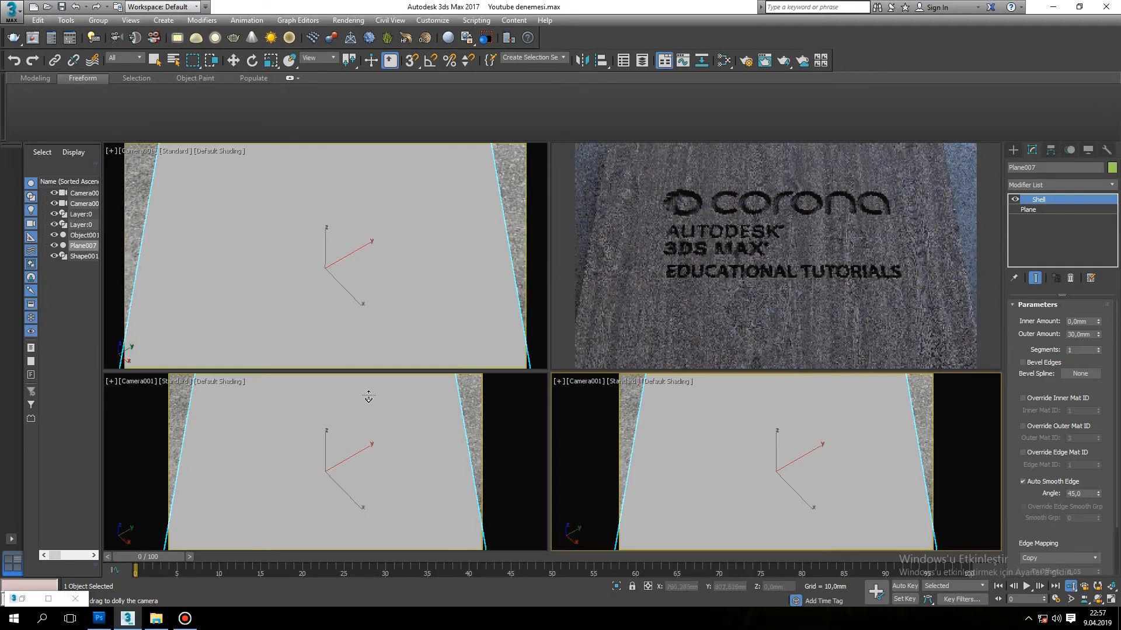
key(m)
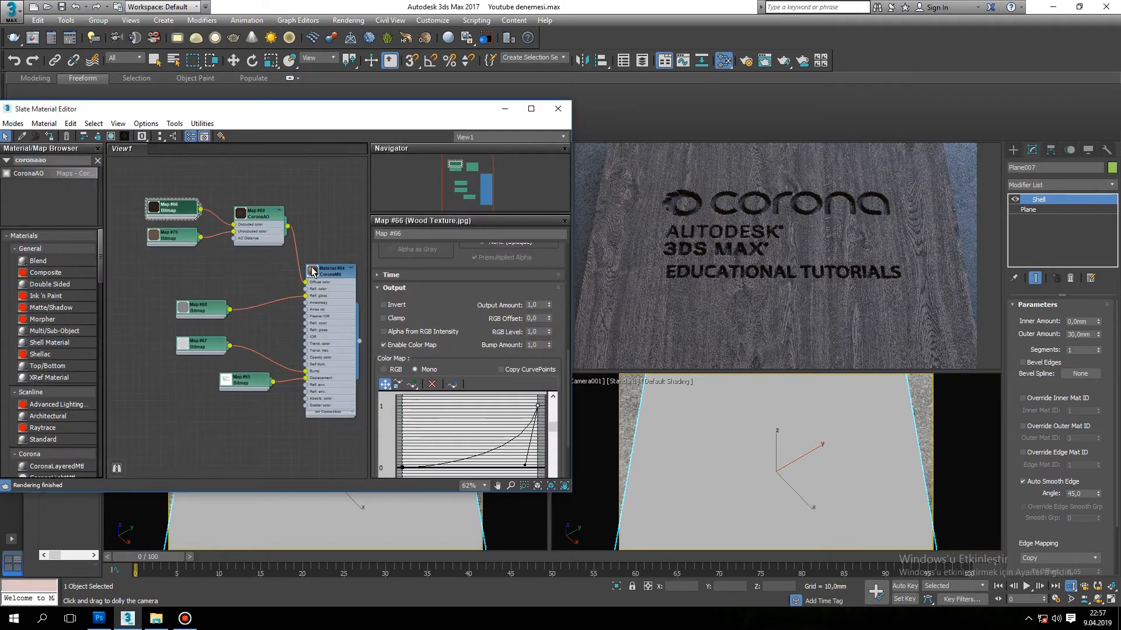
Add a UVW Map modifier above the Shell on the wooden plane.
click(1052, 187)
key(u)
key(u)
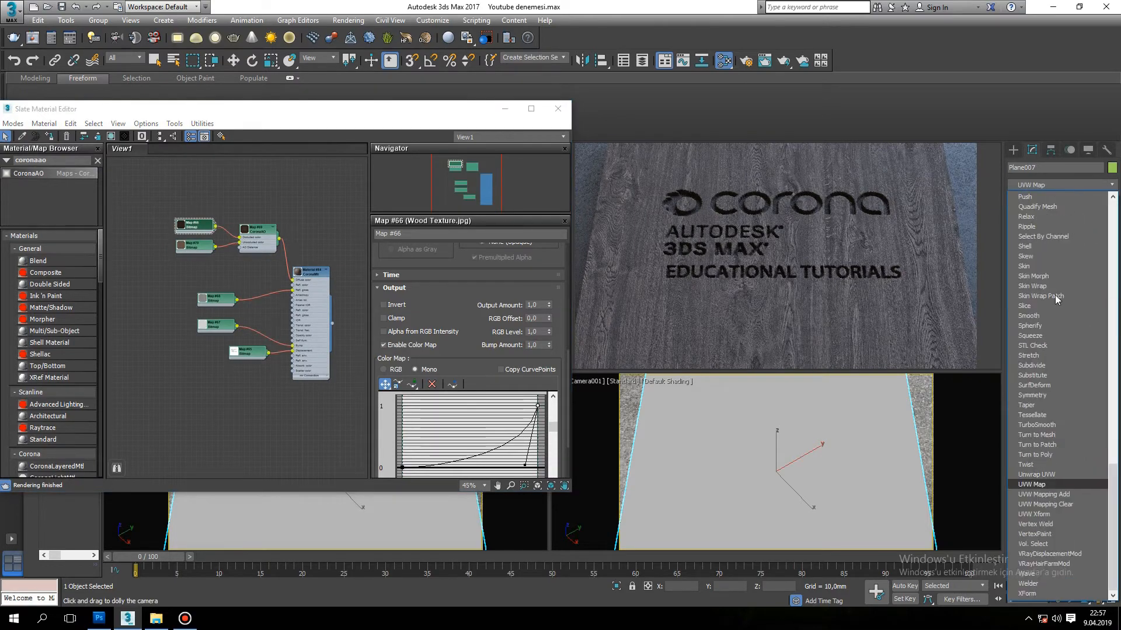
click(1053, 484)
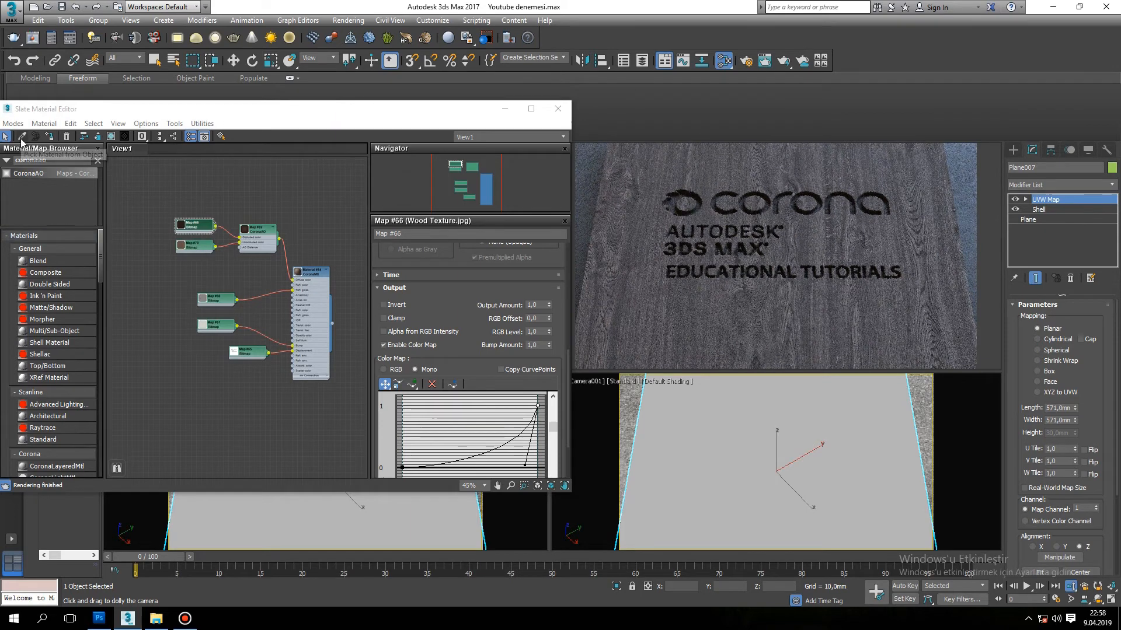
Select the tutorial.jpg displacement bitmap node and show that map on the plane in the viewports.
double_click(201, 246)
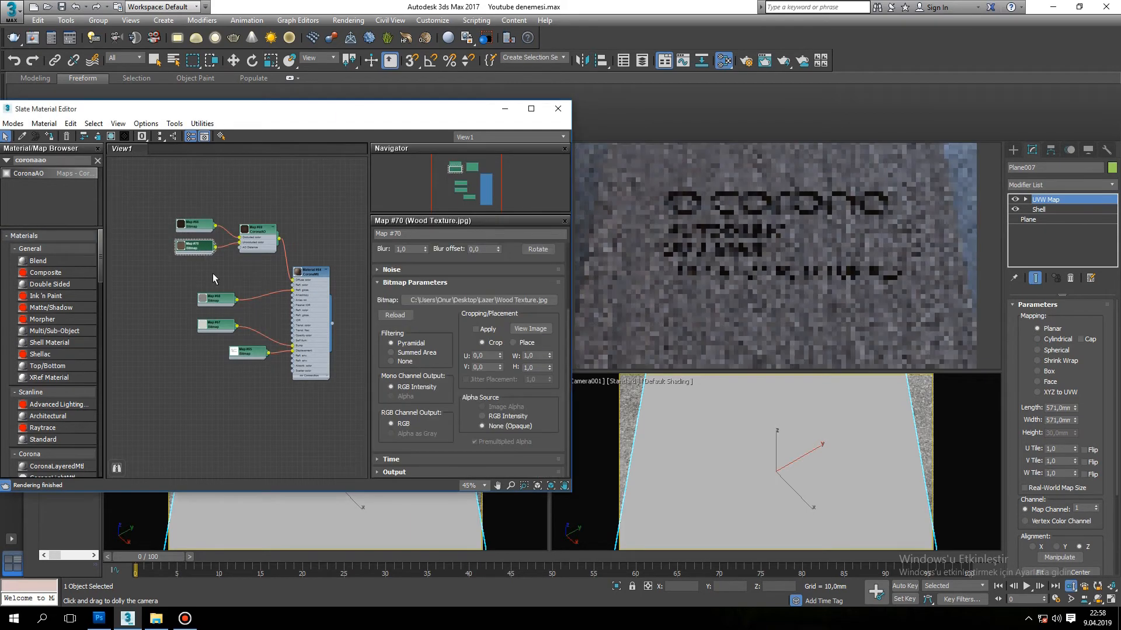
click(250, 356)
double_click(250, 356)
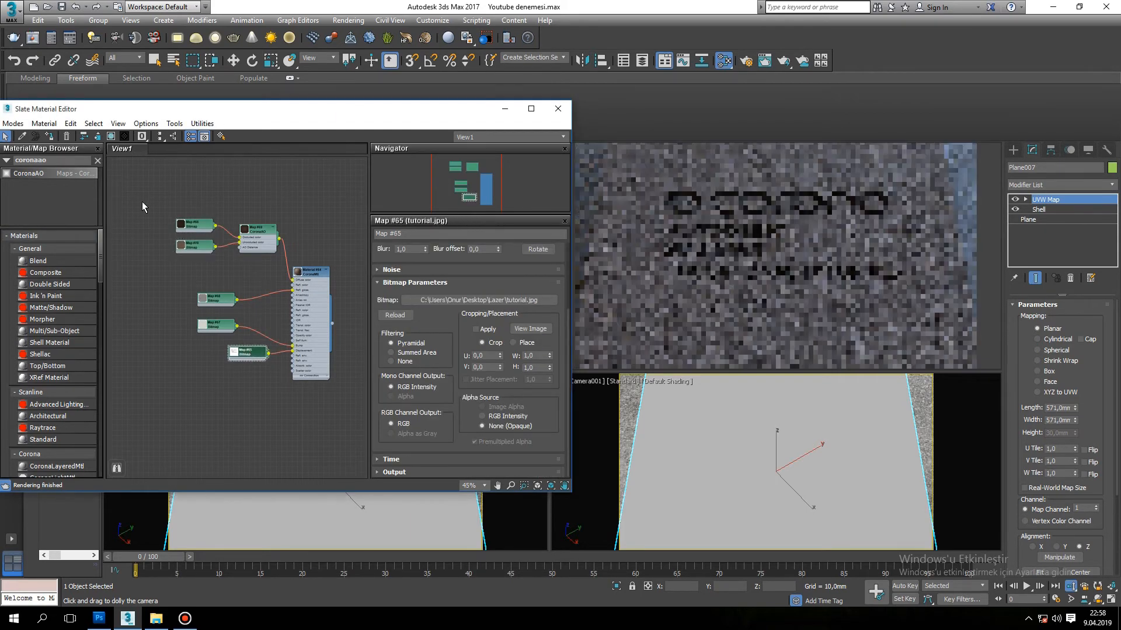
click(111, 136)
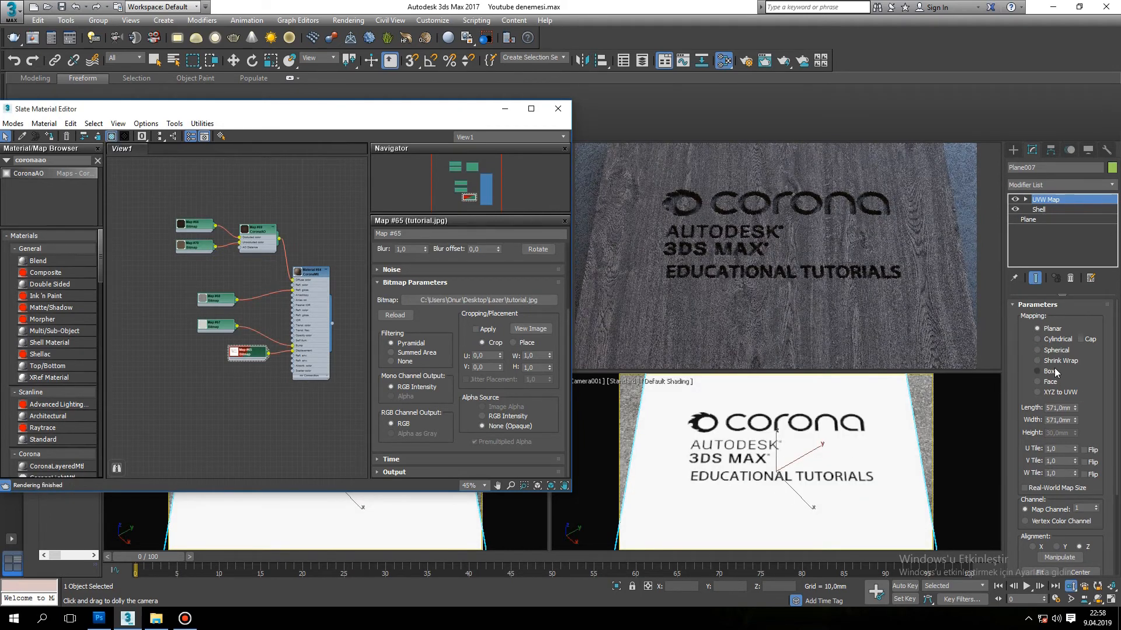
Try a planar mapping size of 600 mm in length and width, and settle on 800 mm for both.
click(1060, 408)
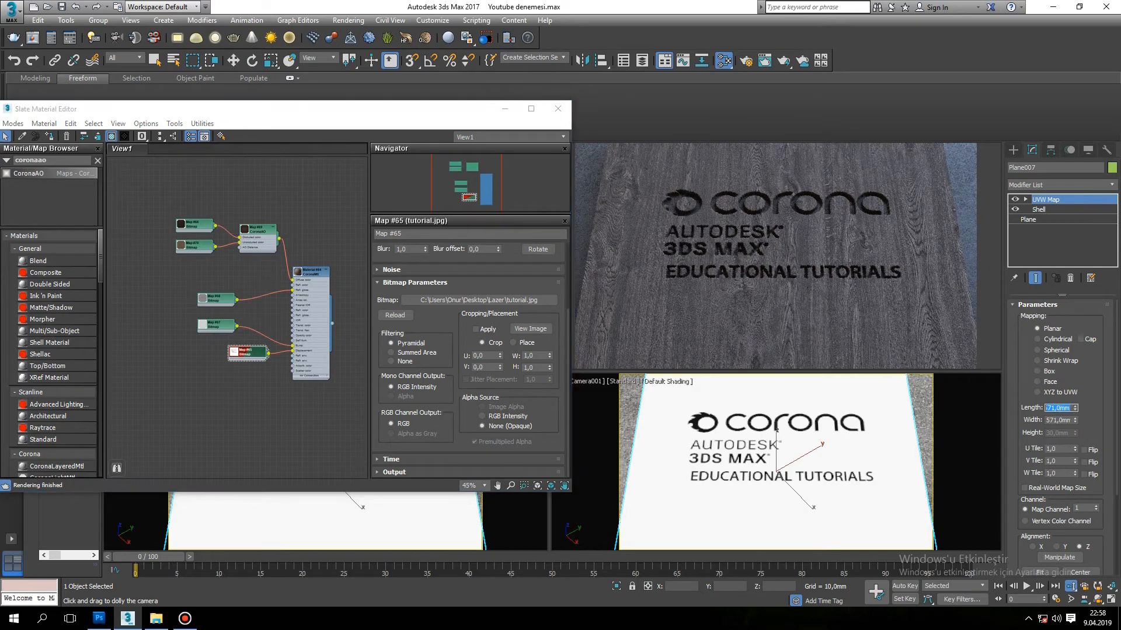
key(Tab)
text(6)
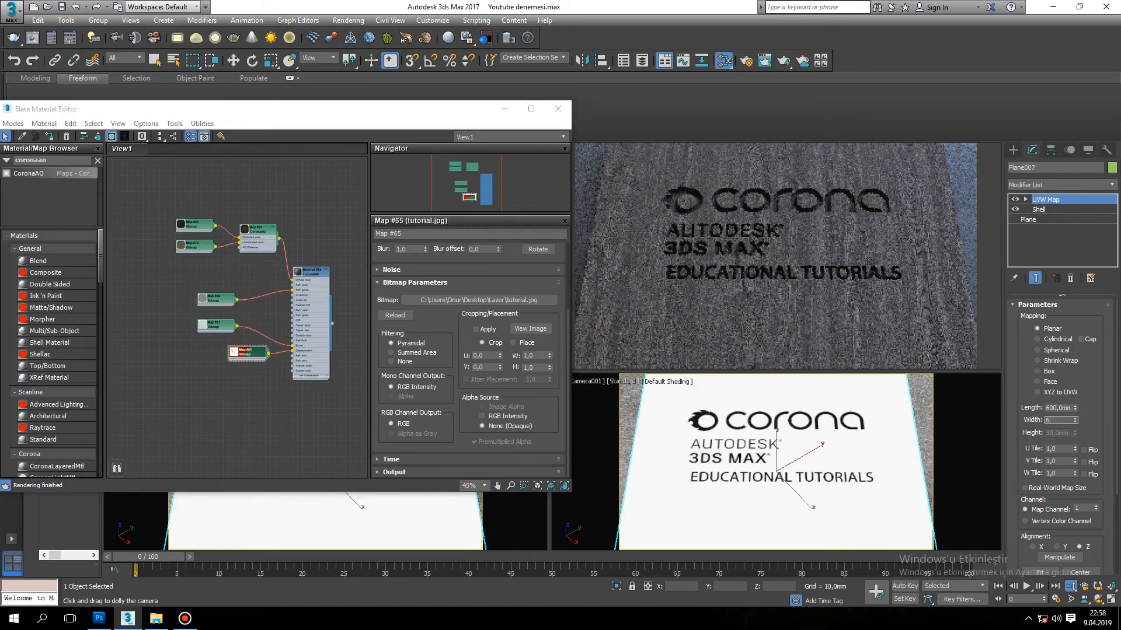
text(00)
key(Return)
text(800)
double_click(1071, 409)
text(800)
key(Return)
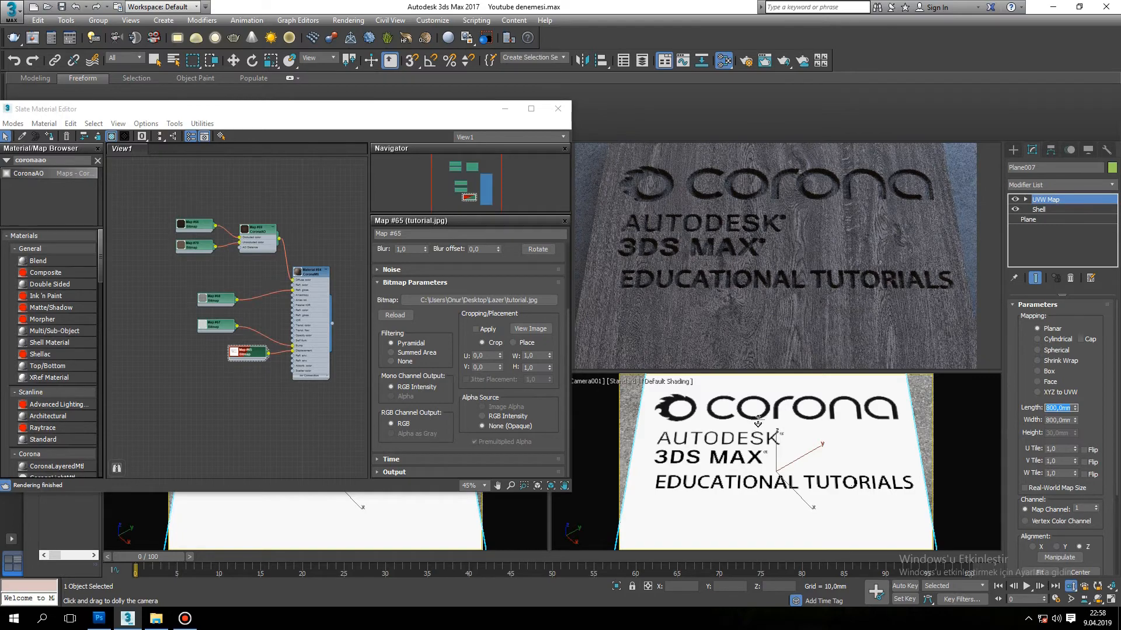
Minimize the Slate Material Editor and activate the Gizmo sub-object of the UVW Map modifier.
click(504, 109)
click(1025, 199)
click(1046, 210)
click(1046, 211)
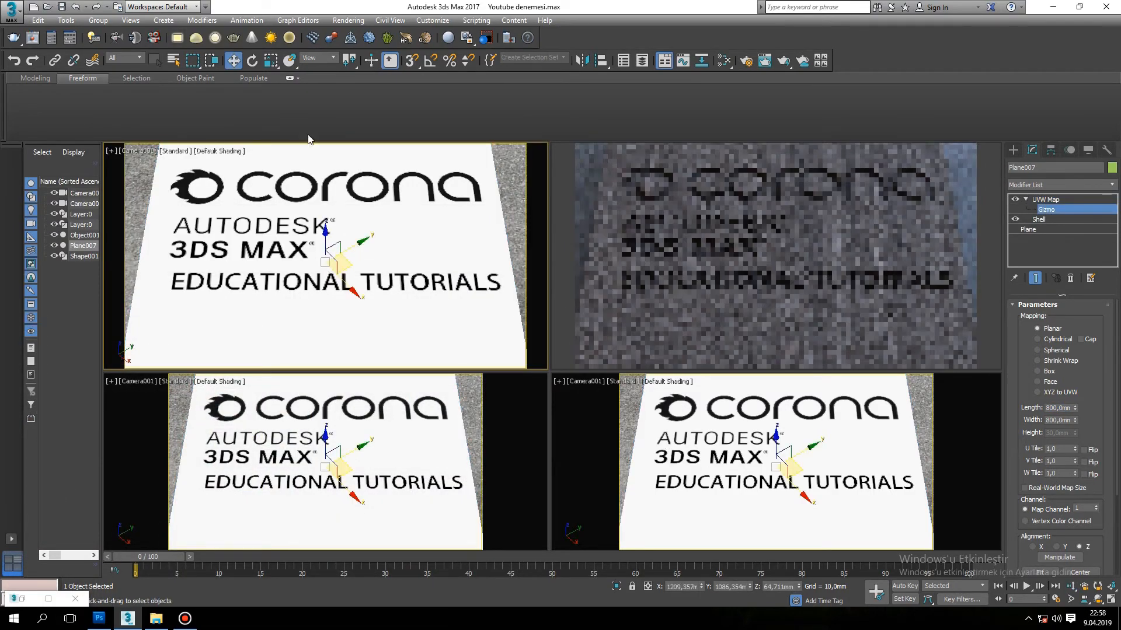
click(318, 58)
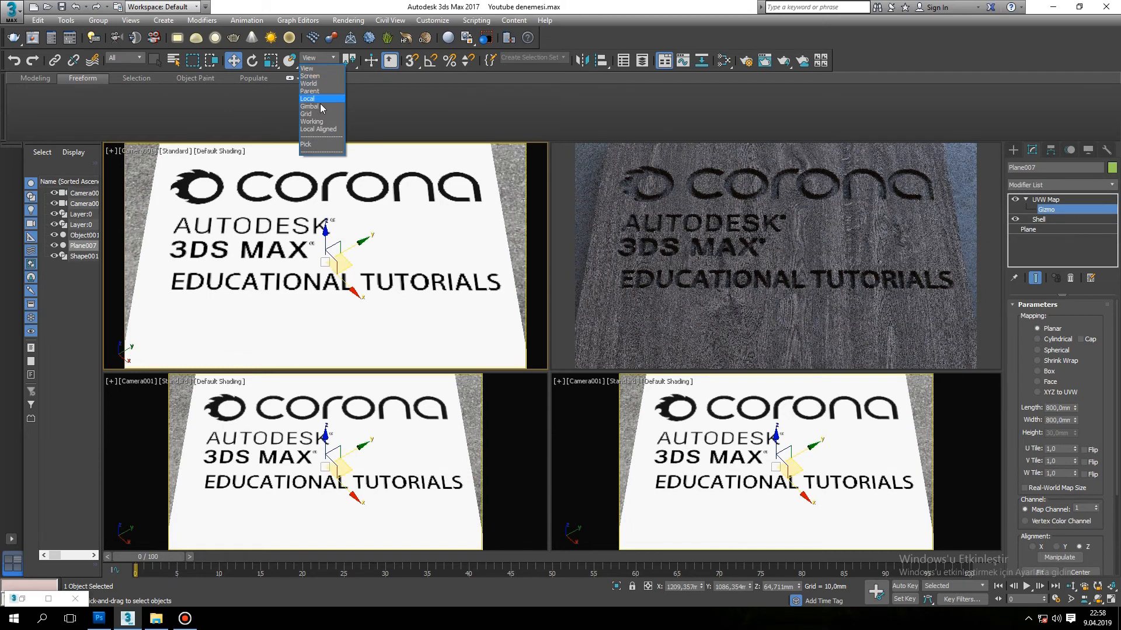
click(315, 99)
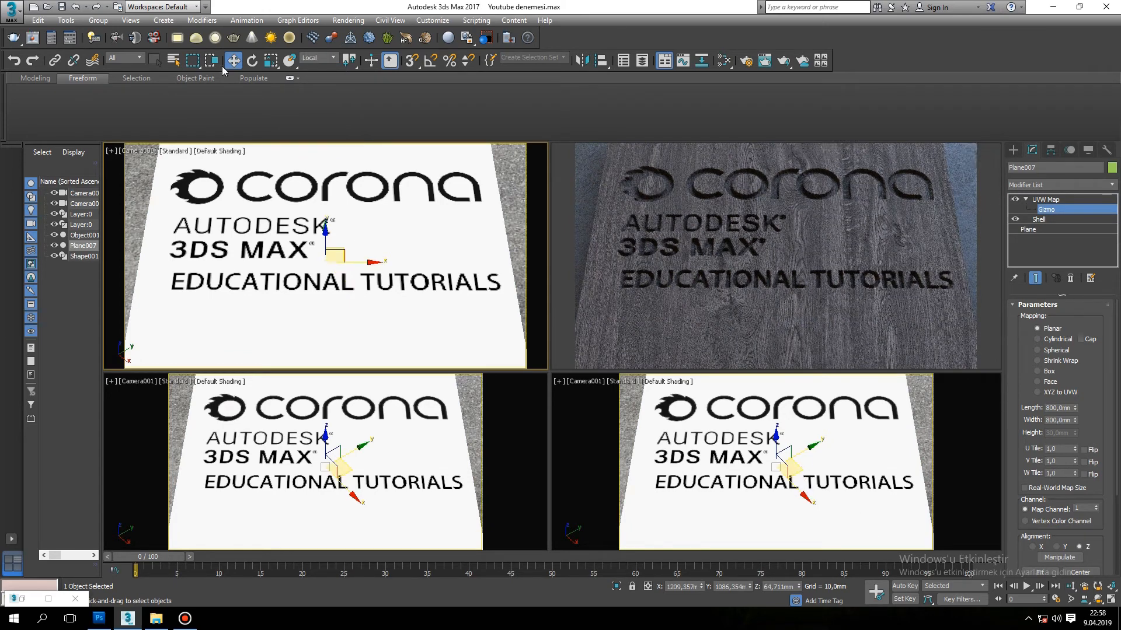
click(324, 58)
click(331, 74)
click(325, 58)
click(325, 69)
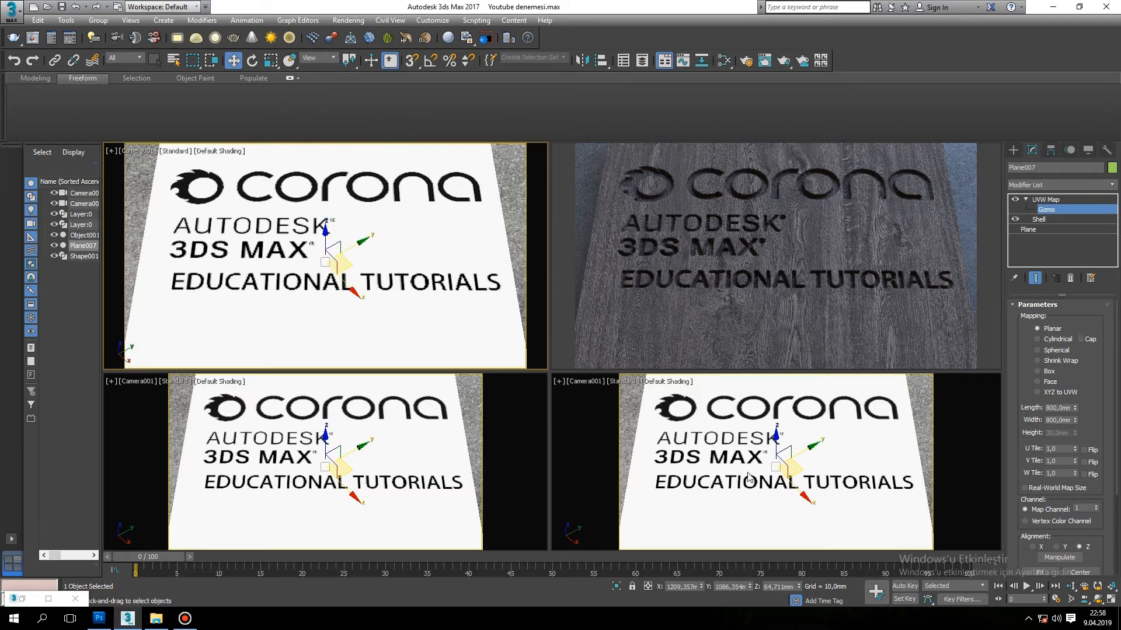
Move the UVW Map gizmo in the plane's surface to bring the logo graphic slightly closer to the camera.
drag(347, 266, 342, 285)
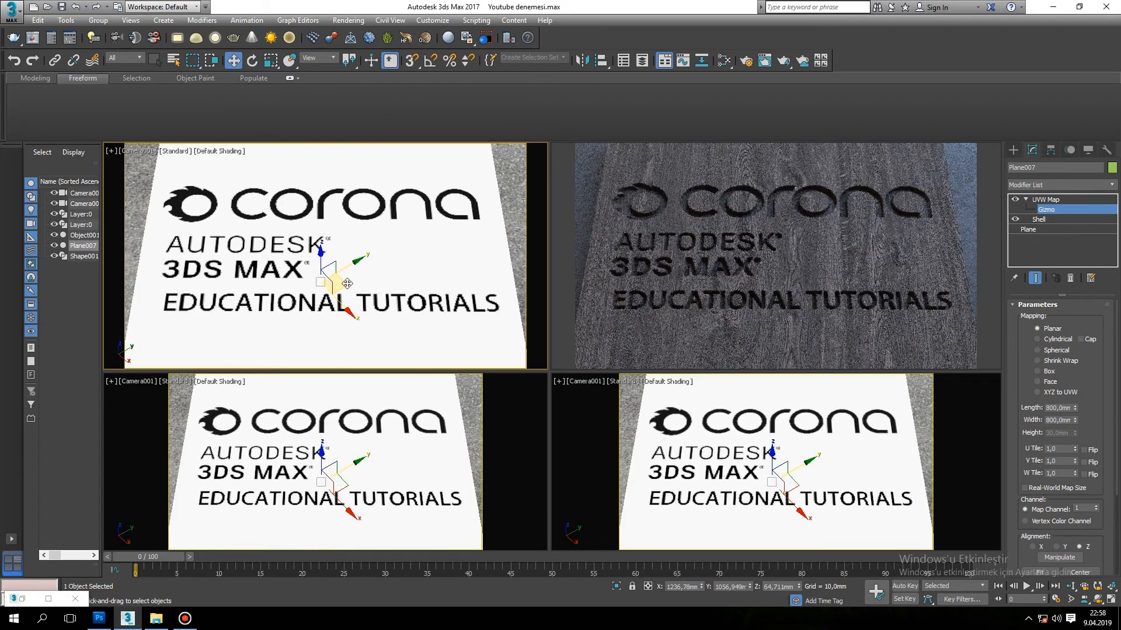
drag(347, 283, 349, 282)
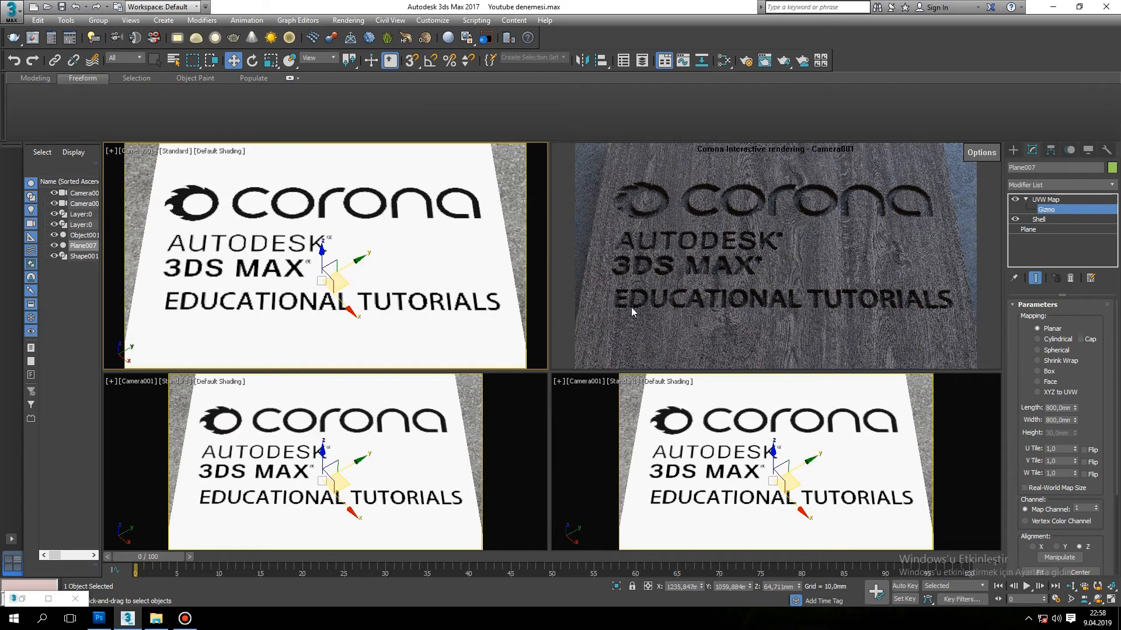
Switch to Photoshop and nudge the EDUCATIONAL TUTORIALS text left to line up under the 3DS MAX lettering.
click(91, 623)
drag(356, 355, 347, 354)
drag(351, 351, 352, 350)
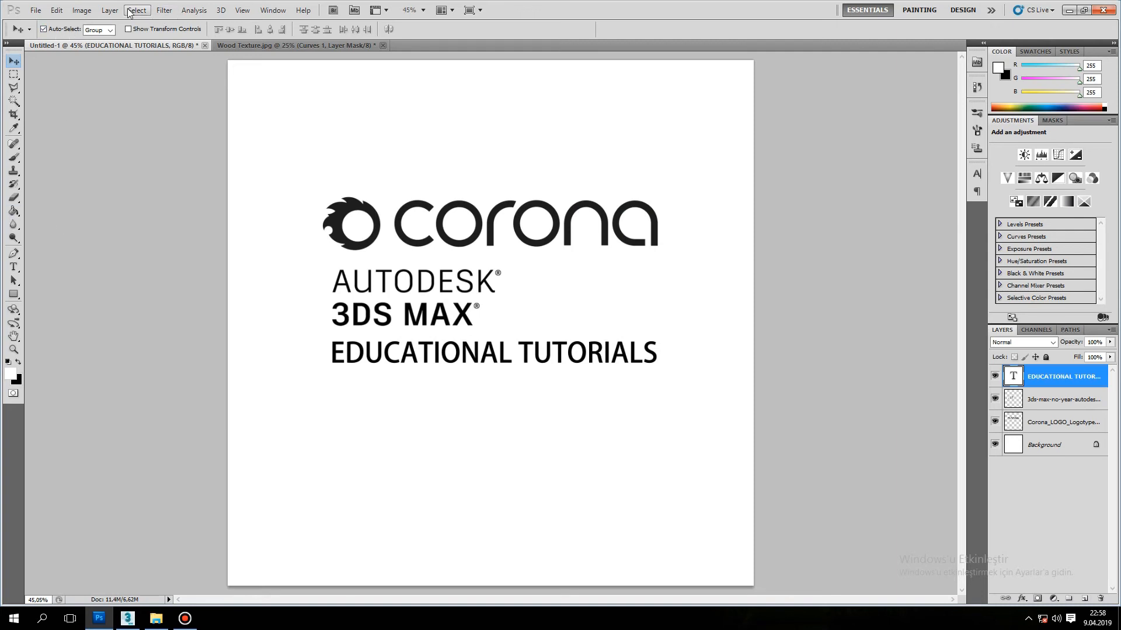
Show the rulers and align the Autodesk 3ds Max logo and EDUCATIONAL TUTORIALS text to a vertical guide at the Corona logo's left edge.
click(269, 11)
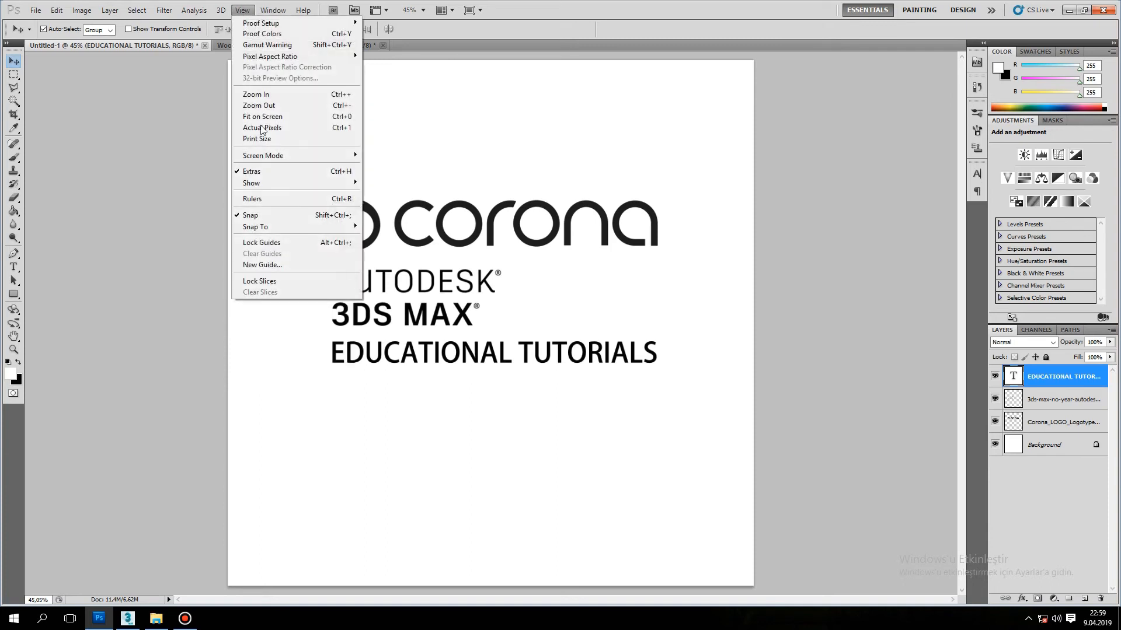
click(274, 199)
drag(28, 148, 328, 225)
drag(361, 298, 352, 299)
drag(348, 354, 340, 356)
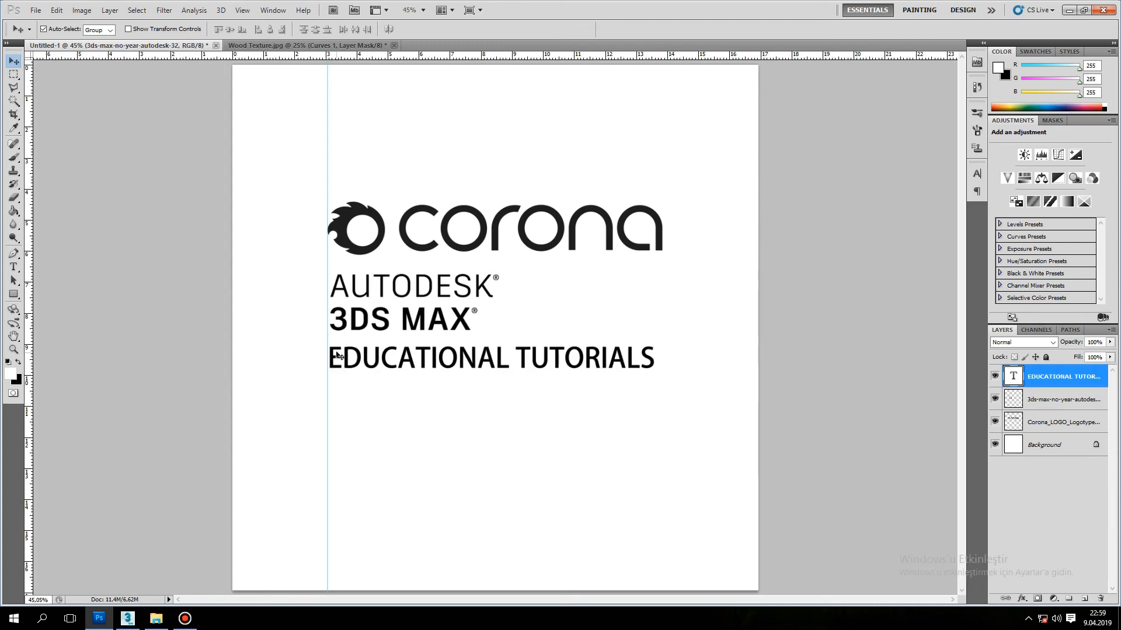
Save the aligned logo graphic as a JPEG over the existing tutorial file in the Lazer folder.
click(35, 10)
click(70, 219)
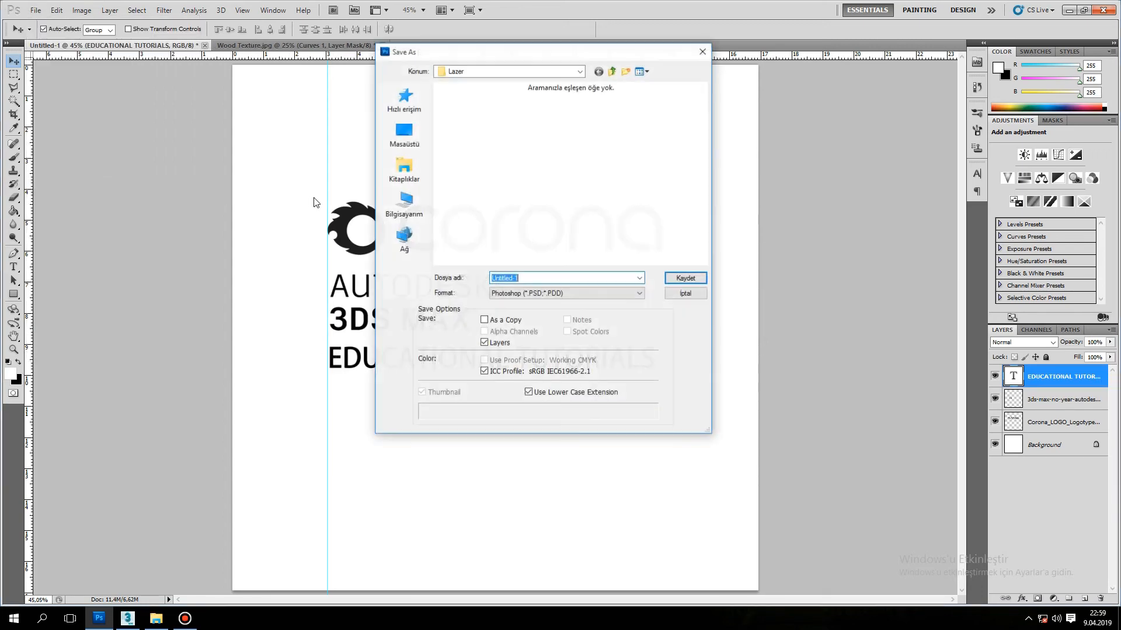
click(554, 294)
click(549, 372)
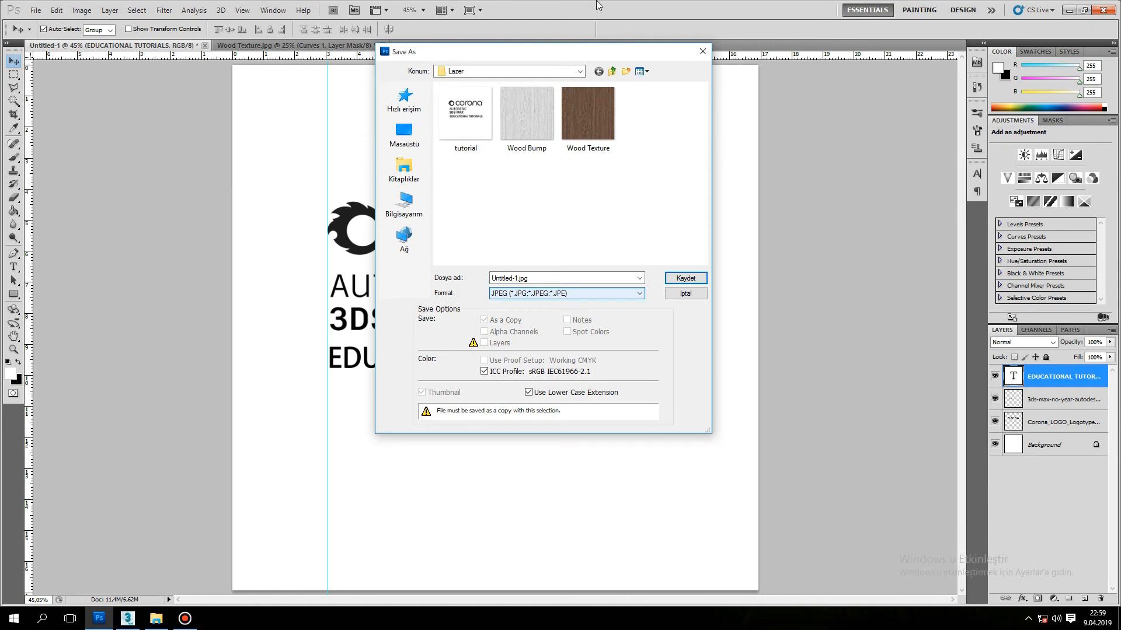
click(450, 121)
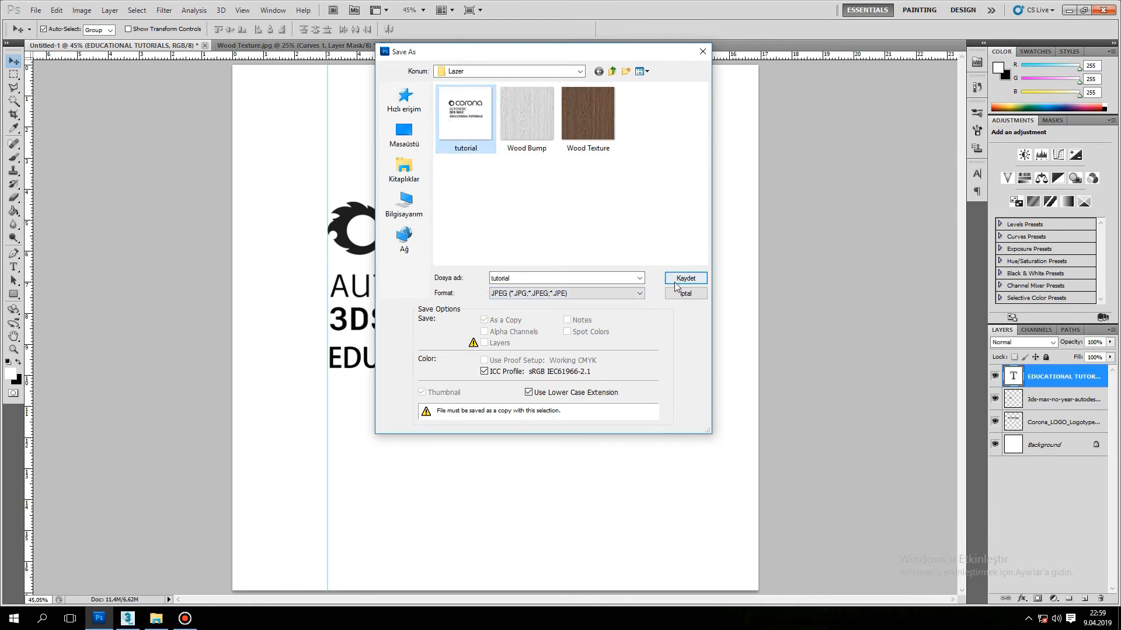